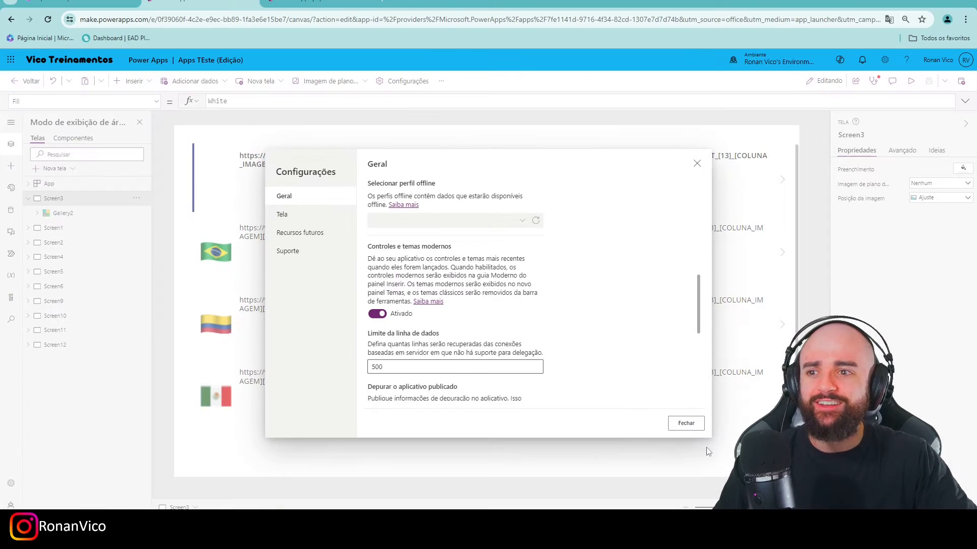
# Close the app settings and add a new blank screen to the app
pyautogui.click(686, 427)
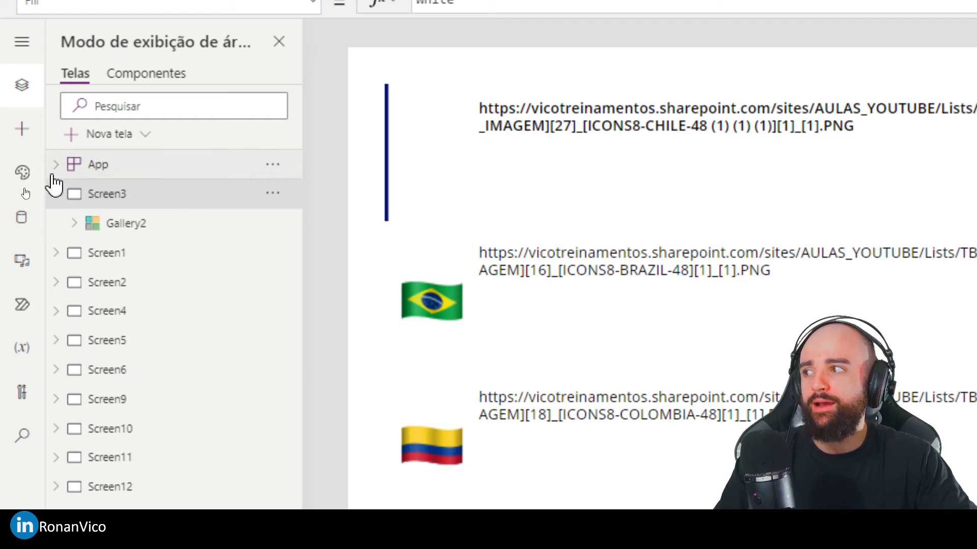
pyautogui.click(20, 175)
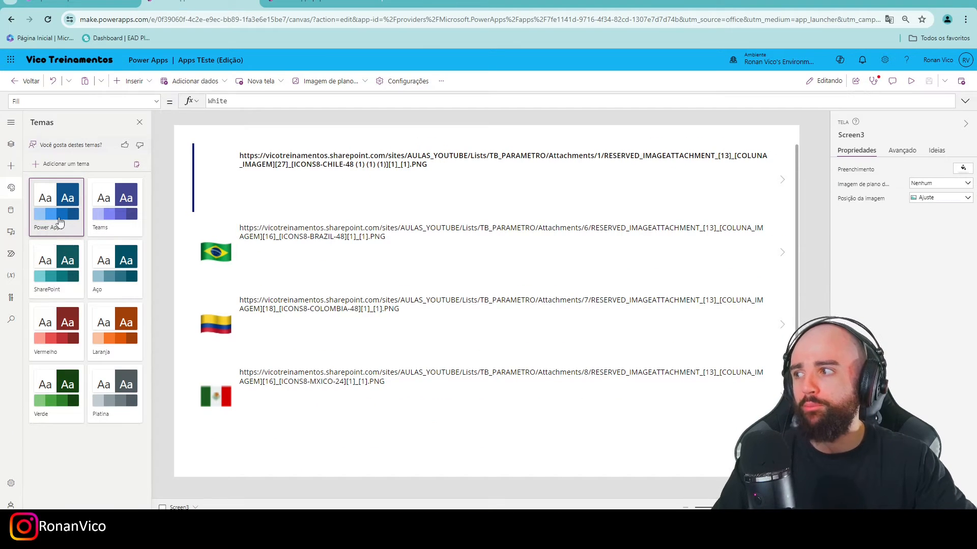
pyautogui.click(12, 145)
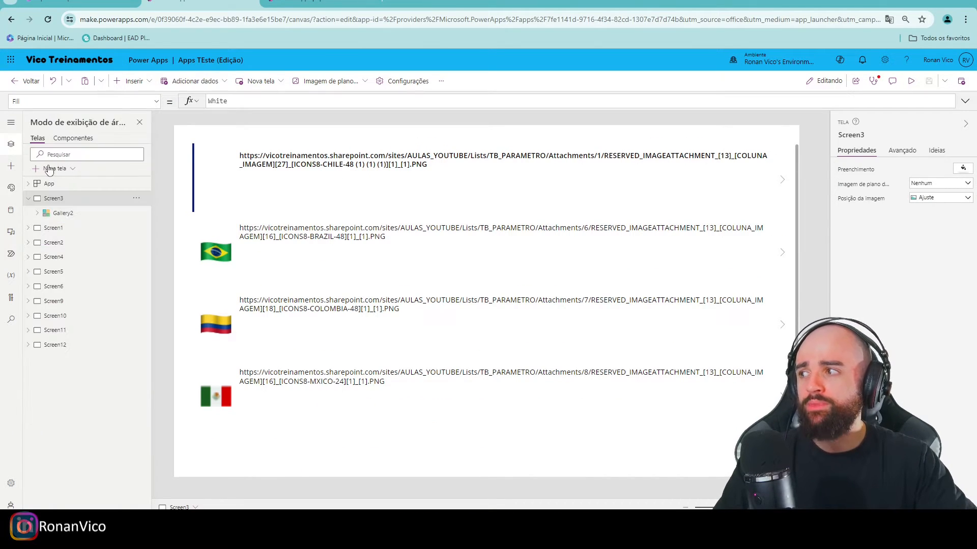
pyautogui.click(260, 81)
pyautogui.click(283, 145)
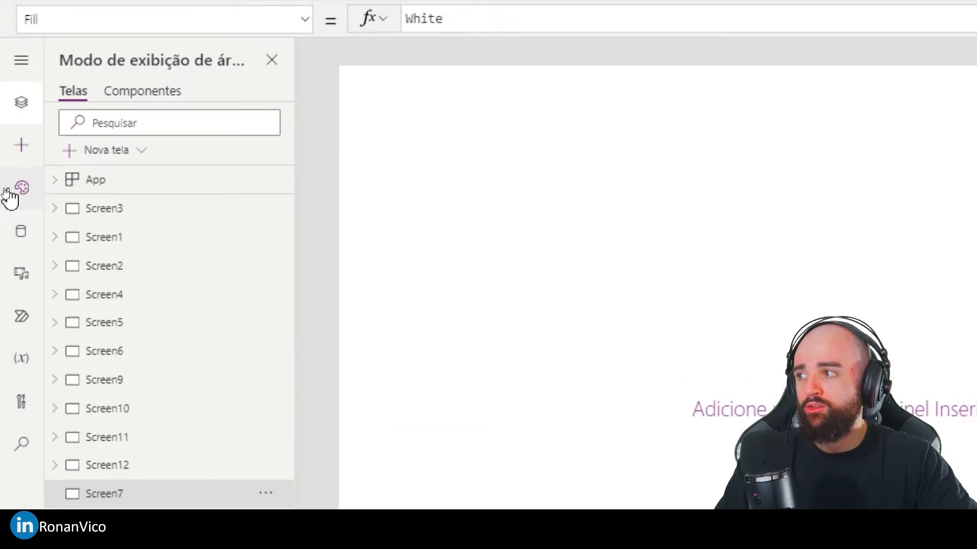
# Define a new custom theme named VICO TREINAMENTOS with the light cyan seed colour 9dfbfc and the Patrick Hand font
pyautogui.click(11, 187)
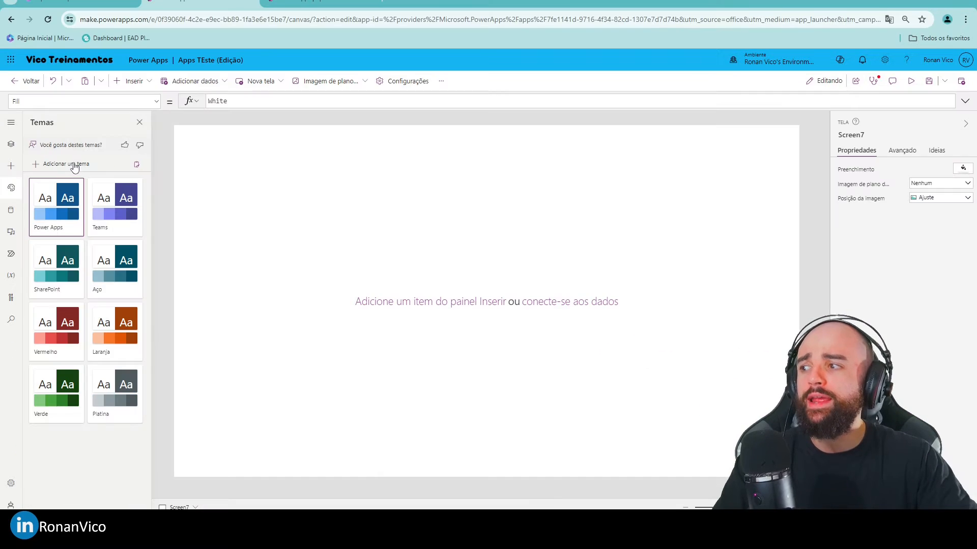
pyautogui.click(144, 136)
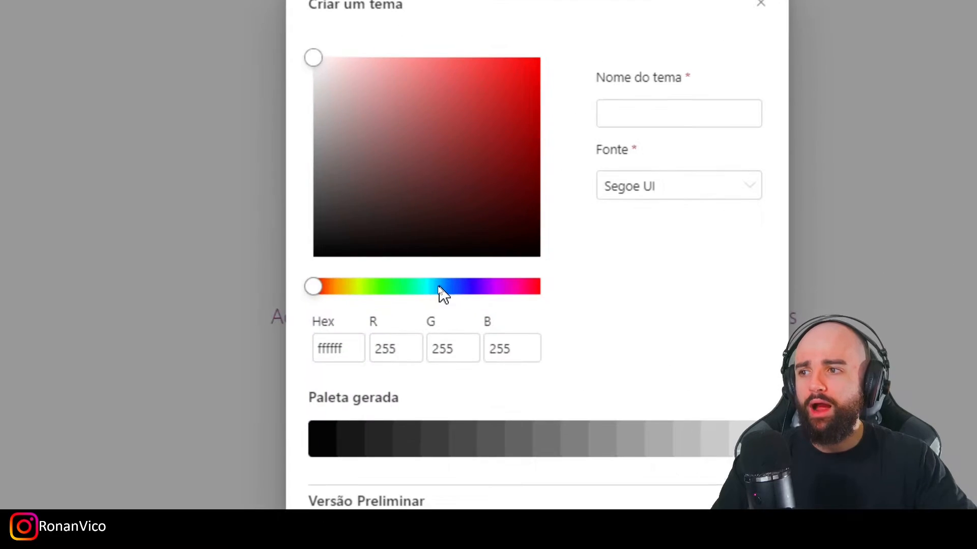
pyautogui.click(427, 285)
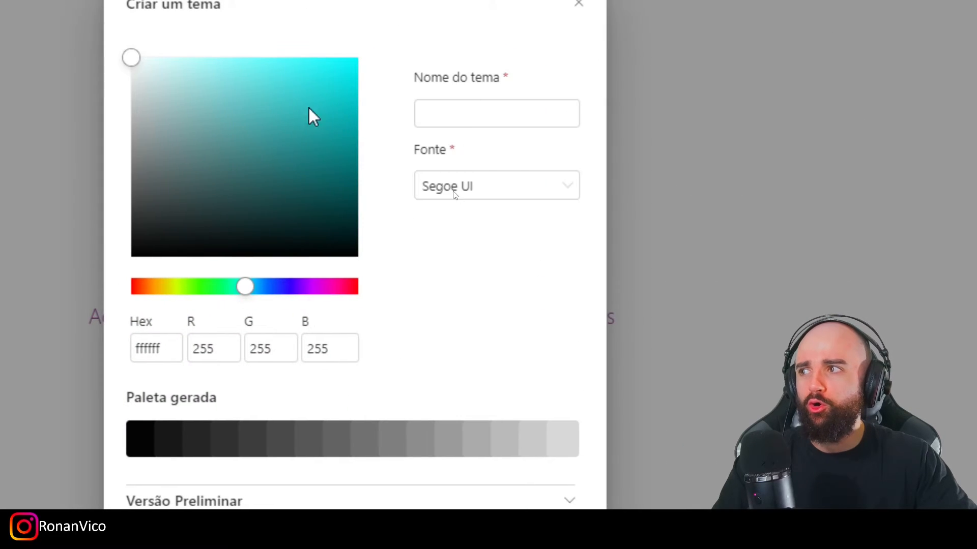
pyautogui.click(400, 60)
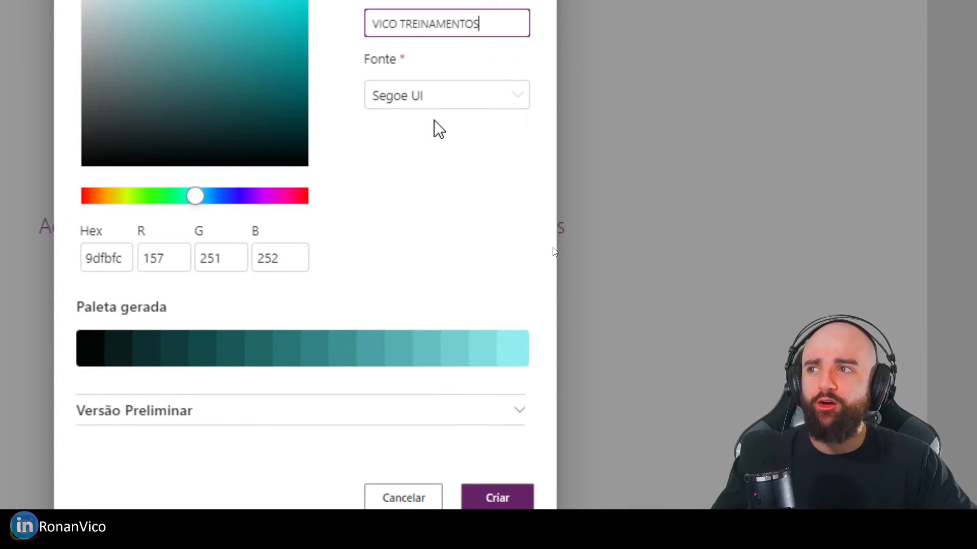
pyautogui.click(430, 99)
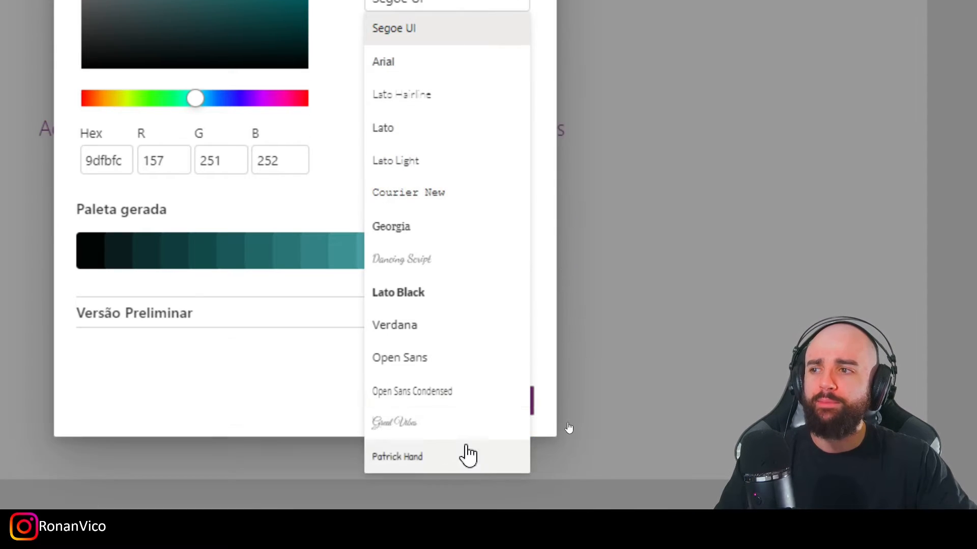
pyautogui.click(441, 455)
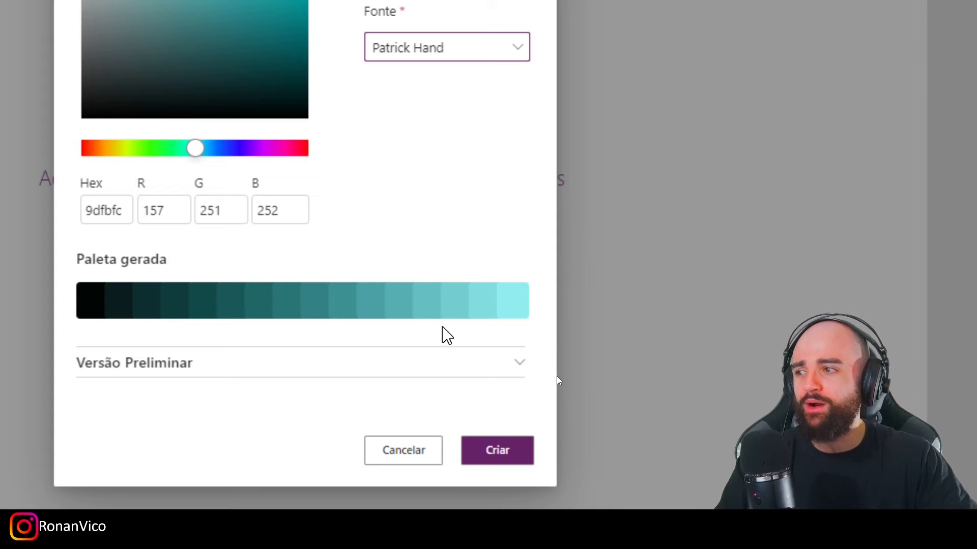
# Check the theme's palette and preview on the sample controls, and create the theme
pyautogui.click(505, 364)
pyautogui.scroll(-3, 373, 370)
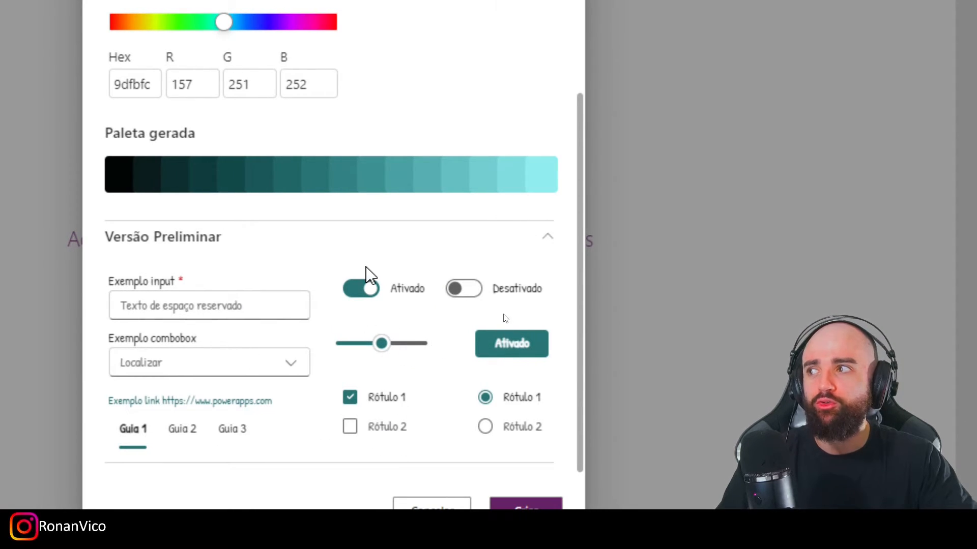
pyautogui.scroll(1, 367, 267)
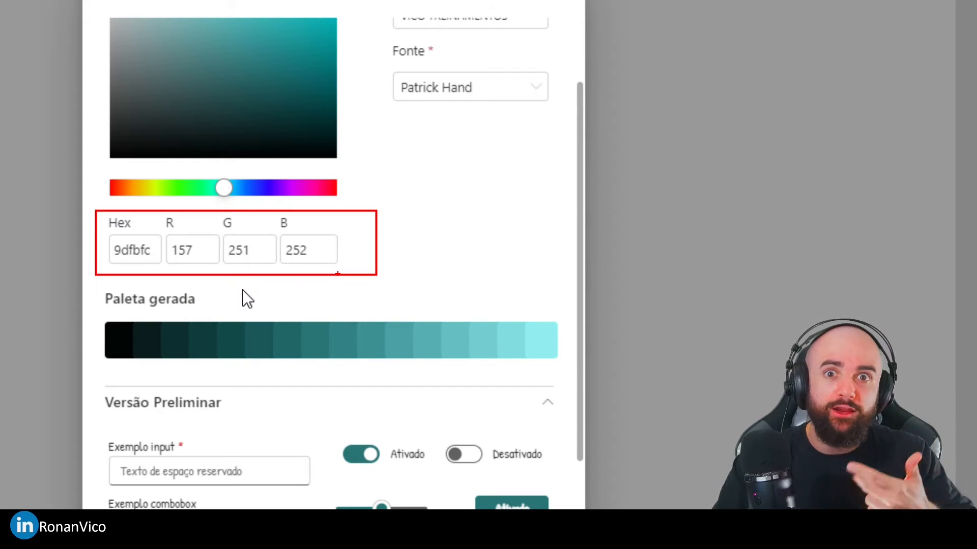
pyautogui.scroll(-2, 247, 299)
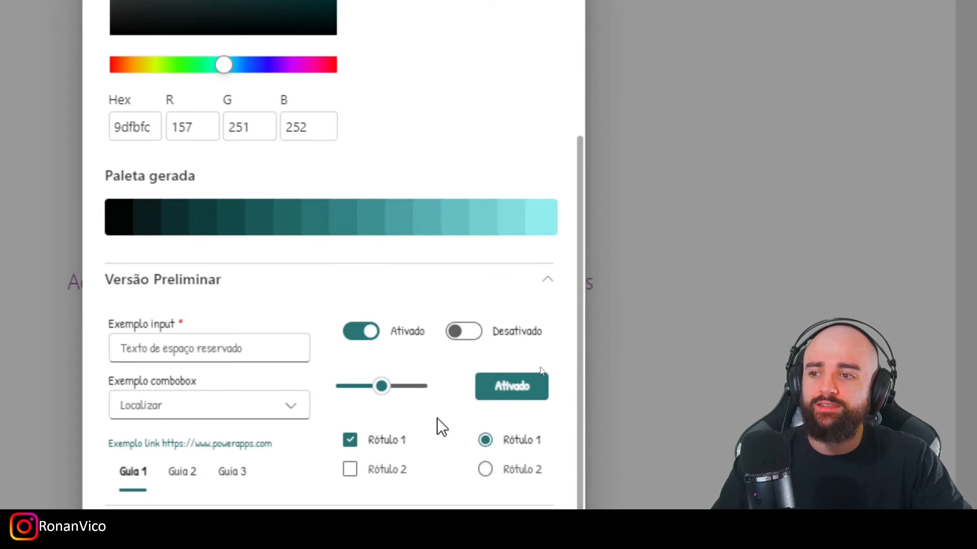
pyautogui.scroll(3, 413, 302)
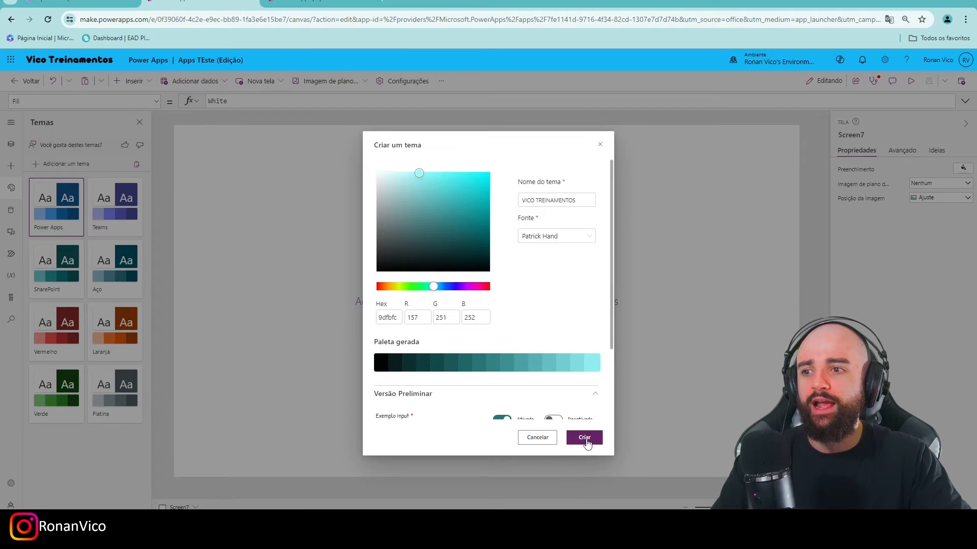
pyautogui.click(587, 442)
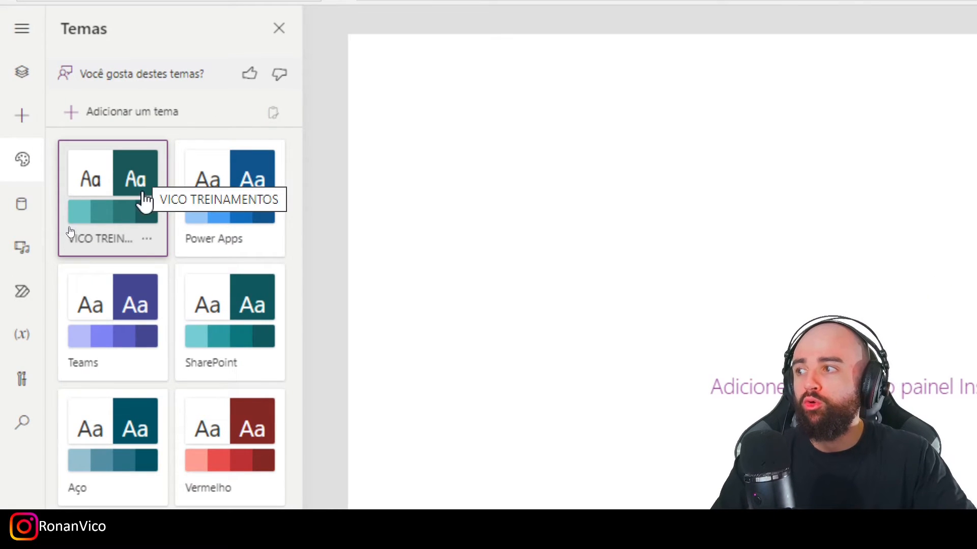
pyautogui.click(147, 238)
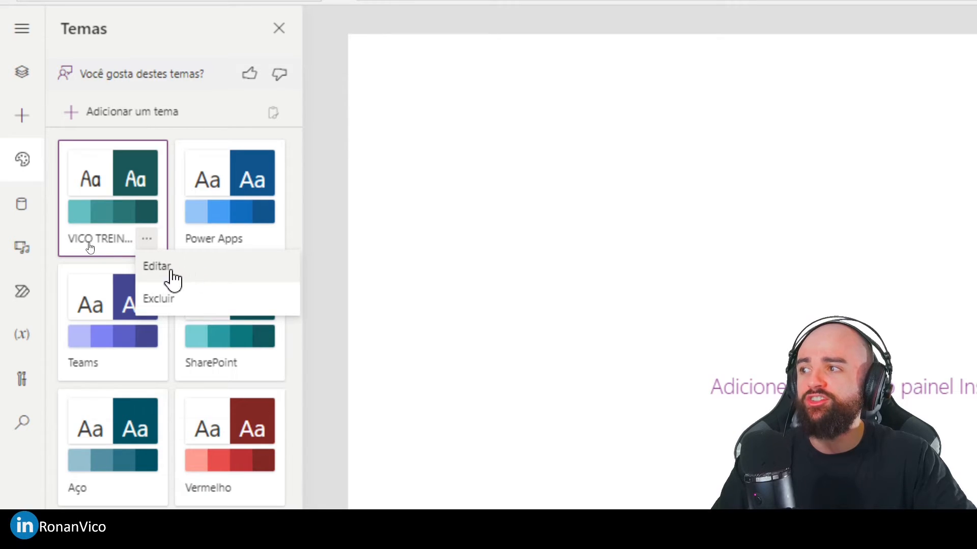
pyautogui.click(206, 267)
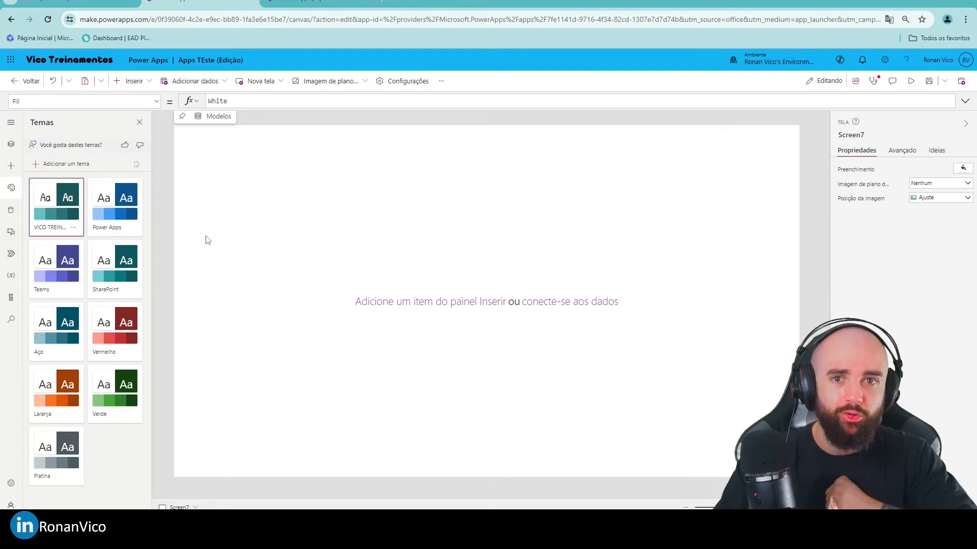
# Examine the controls available for insertion in the Entrada and Clássico categories
pyautogui.click(10, 167)
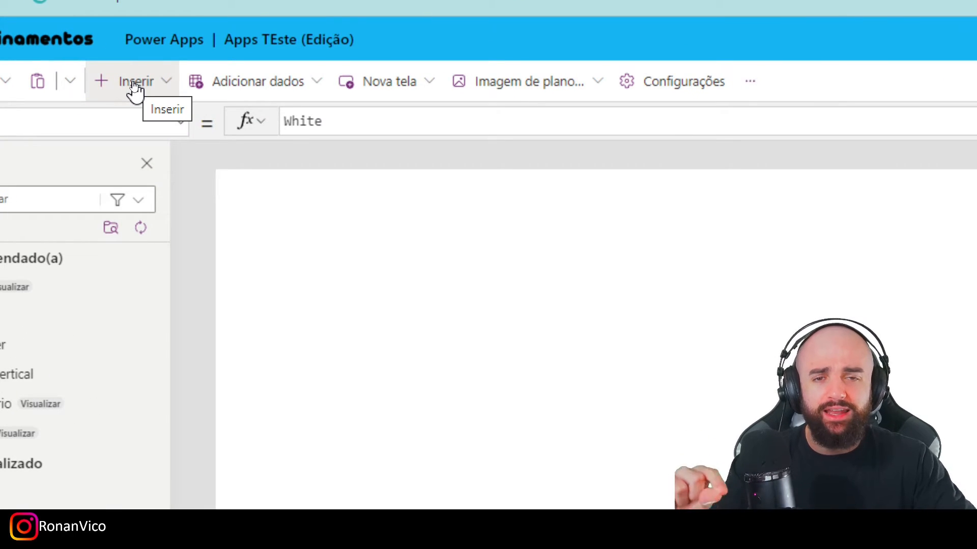
pyautogui.click(135, 88)
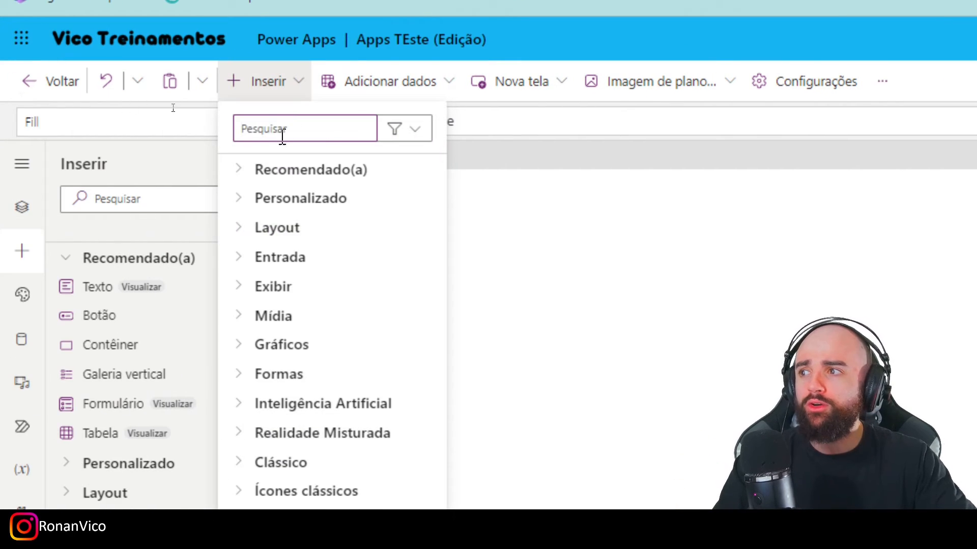
pyautogui.click(260, 259)
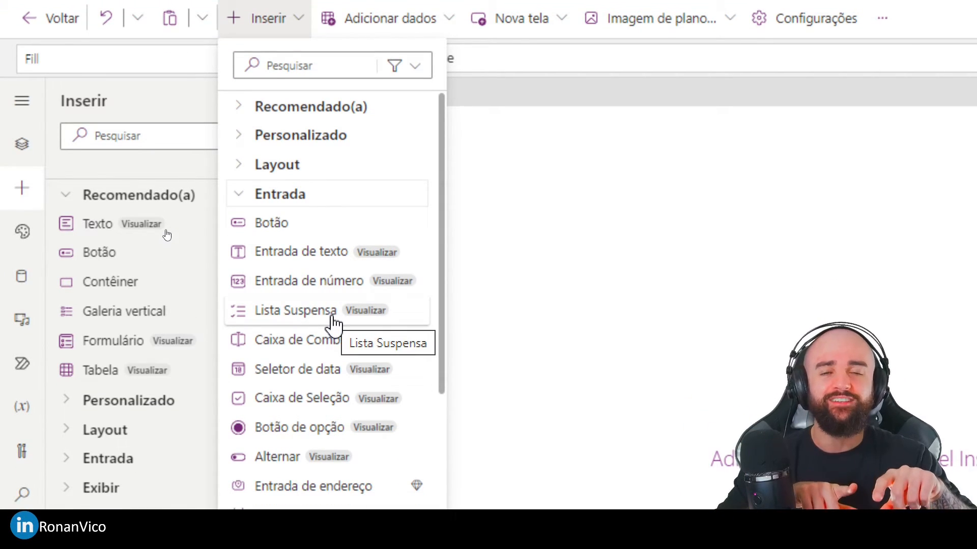
pyautogui.click(322, 195)
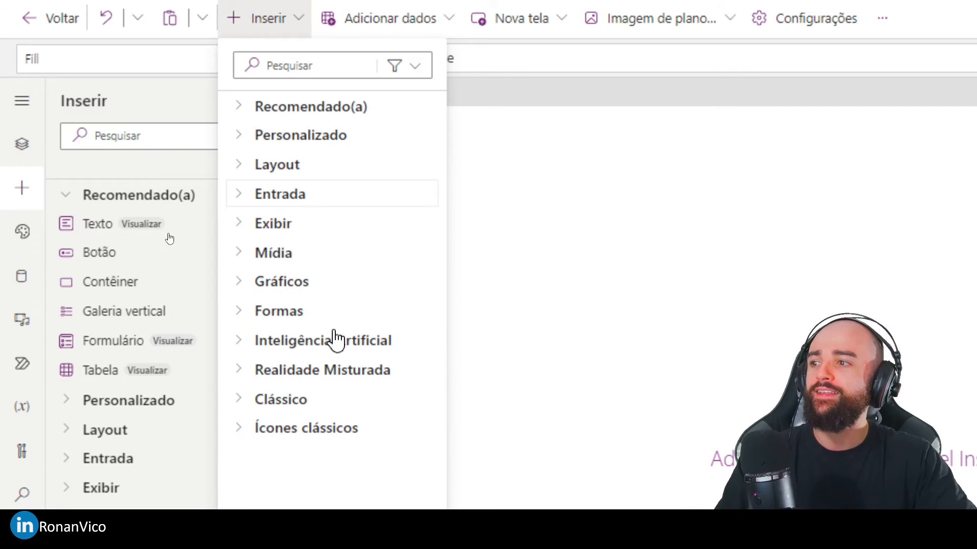
pyautogui.click(256, 207)
pyautogui.scroll(-3, 333, 305)
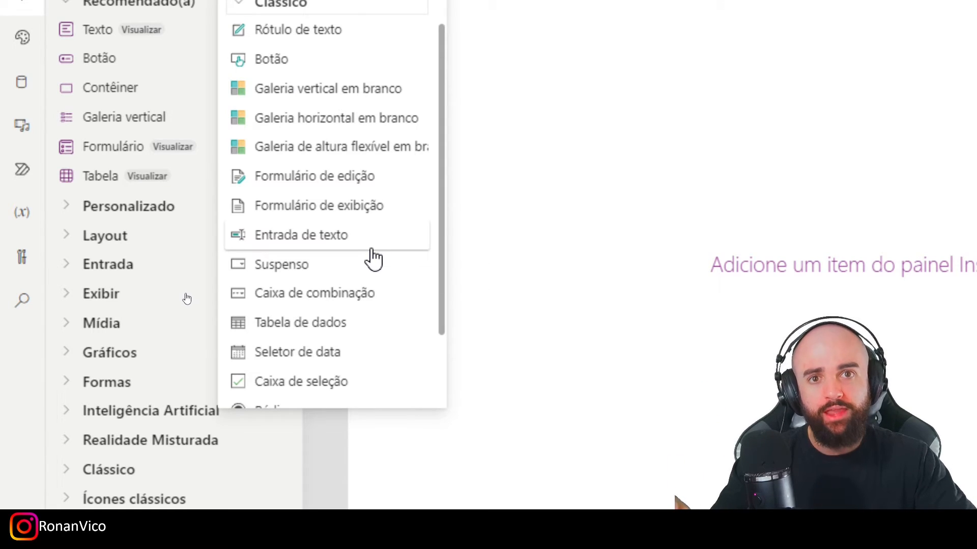
pyautogui.scroll(5, 373, 257)
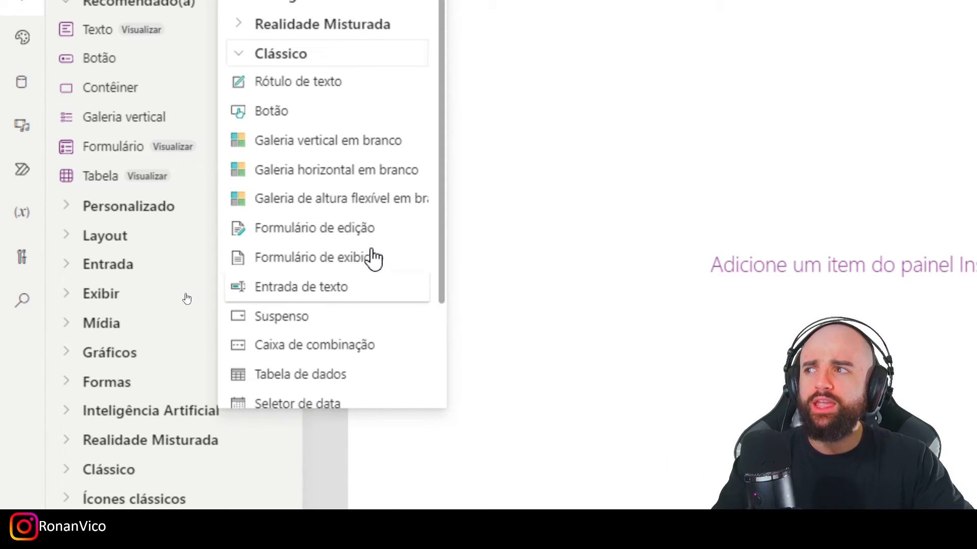
pyautogui.click(261, 208)
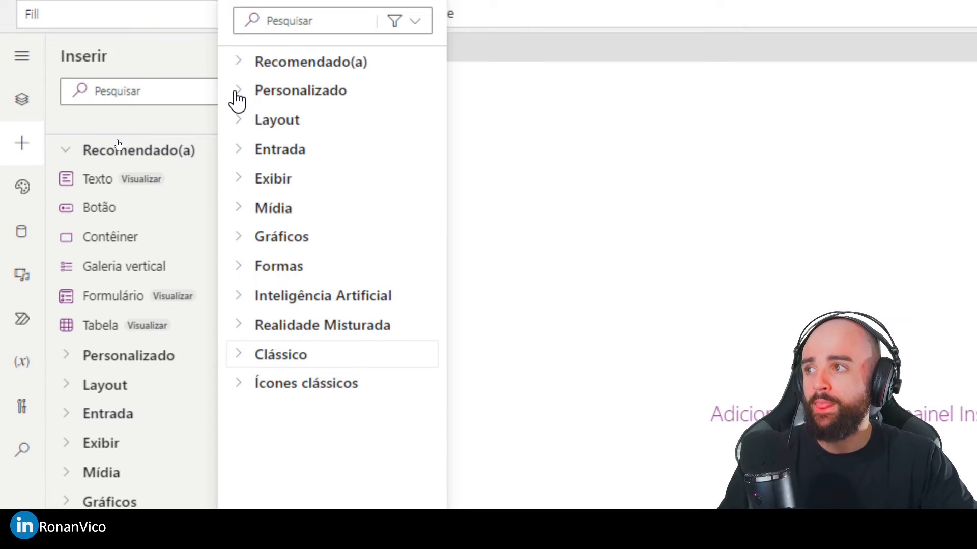
# Insert a modern text input at about X 165, Y 145 on the blank screen and place a text label directly above it
pyautogui.click(237, 150)
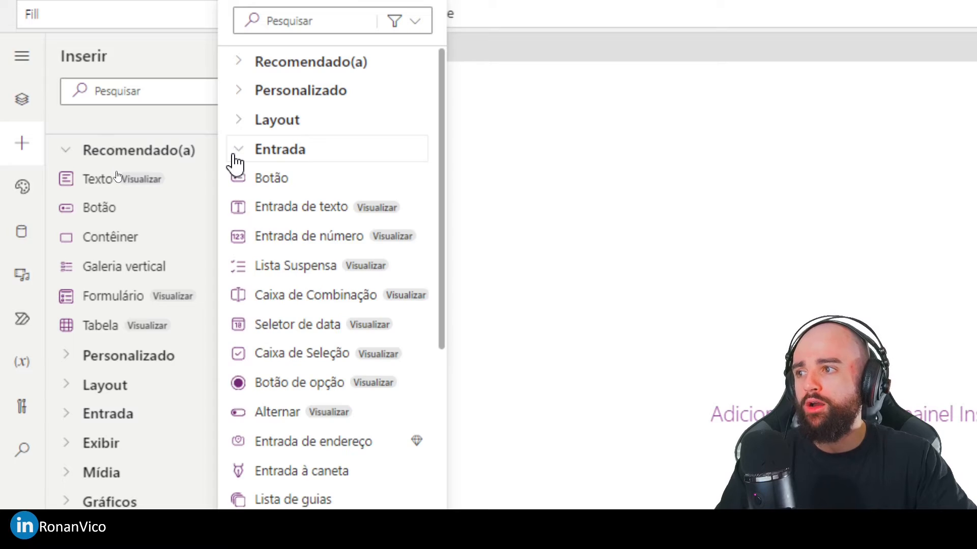
pyautogui.click(290, 209)
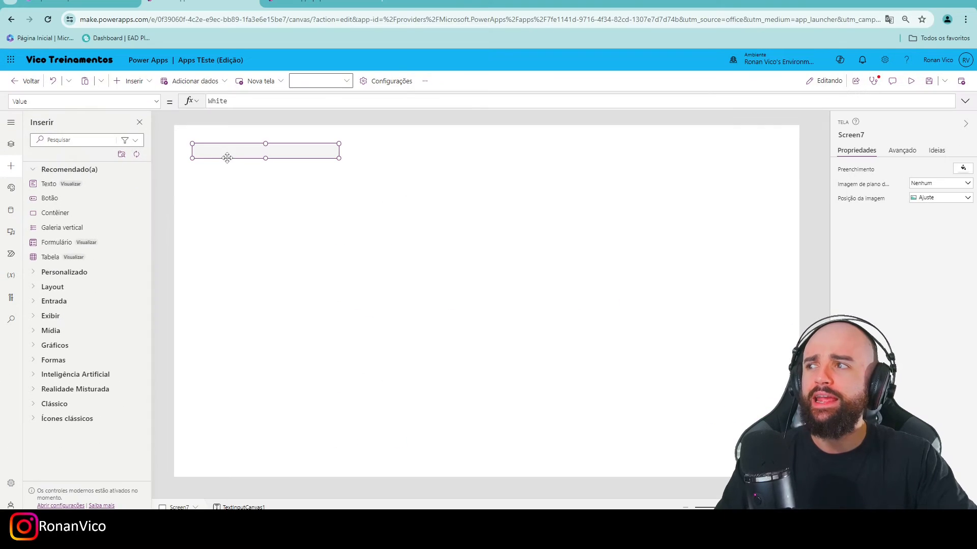
pyautogui.click(131, 81)
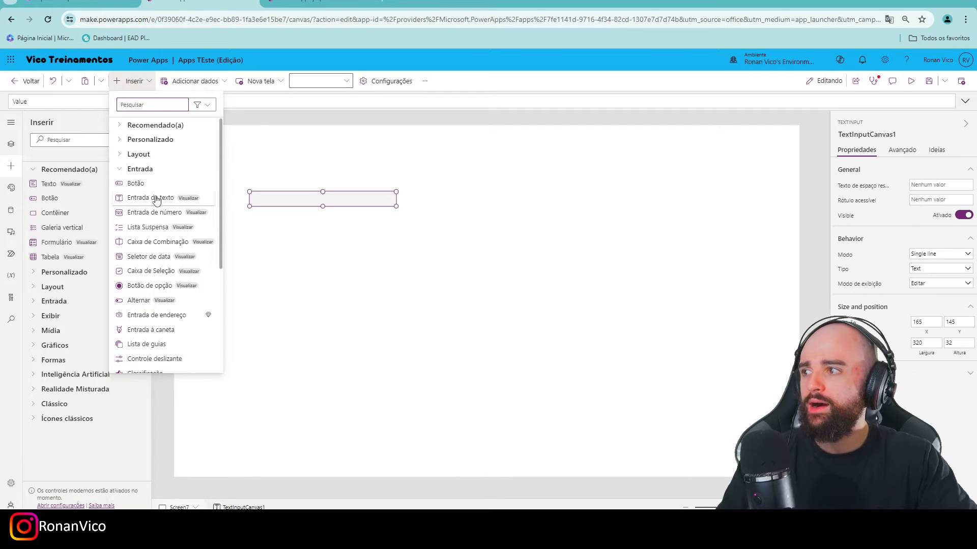
pyautogui.scroll(-2, 158, 198)
pyautogui.scroll(5, 161, 266)
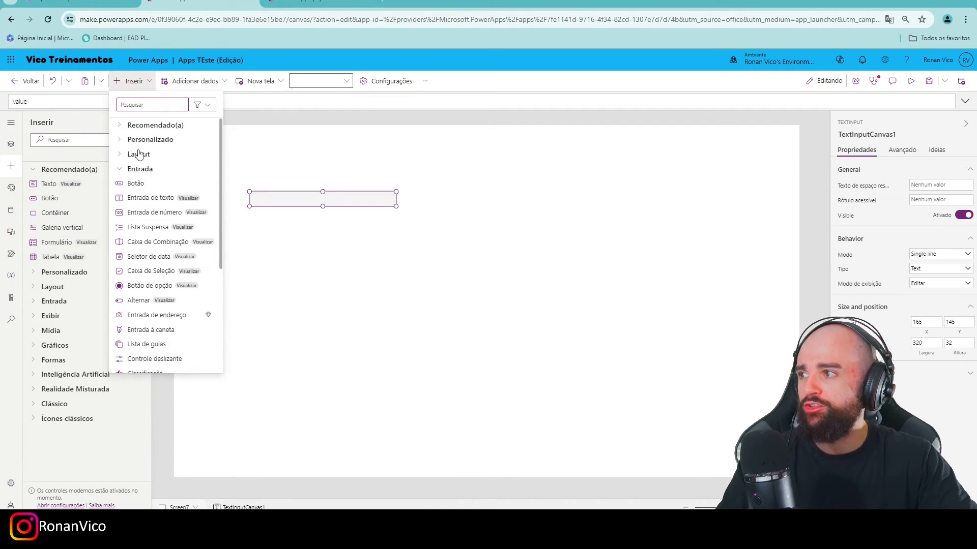
pyautogui.moveTo(143, 141); pyautogui.dragTo(261, 183)
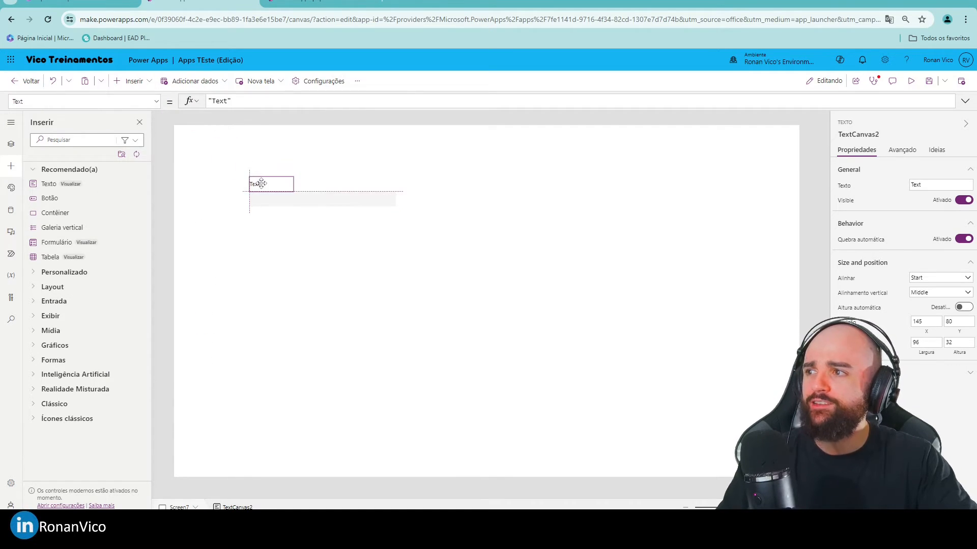
# Insert a modern button just below the text input, aligned with its left edge at about X 165, Y 194
pyautogui.click(264, 199)
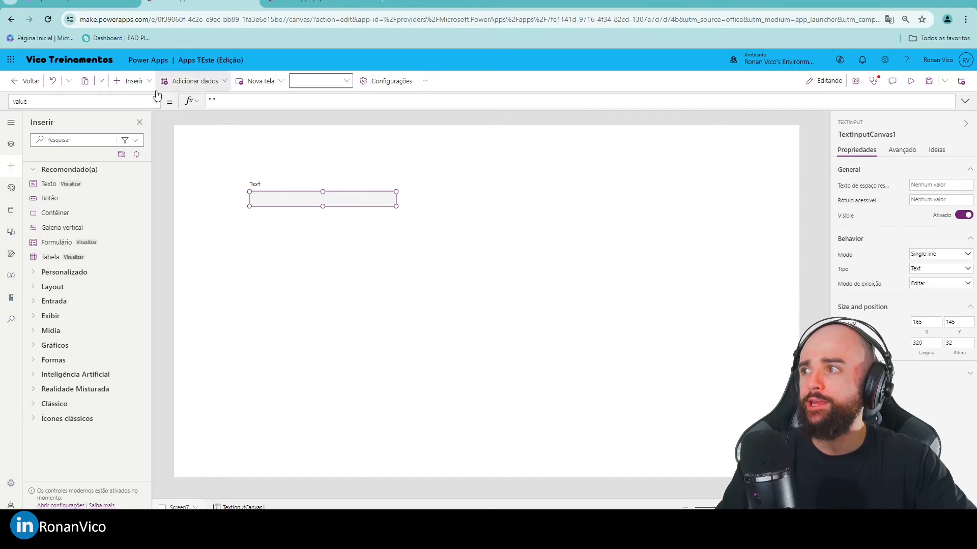
pyautogui.click(130, 81)
pyautogui.moveTo(135, 153); pyautogui.dragTo(277, 219)
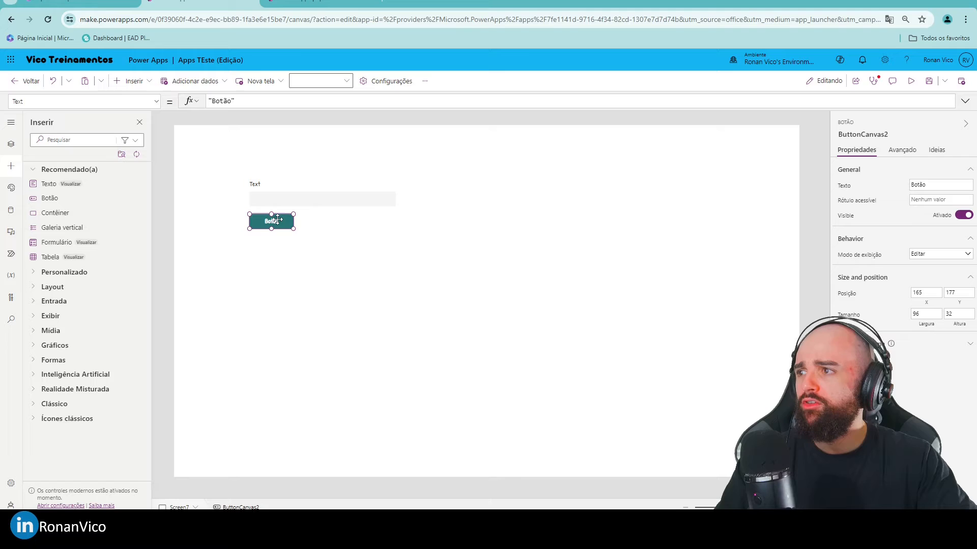
# Insert a Controle deslizante slider below the button, aligned with its left edge, and deselect it
pyautogui.click(134, 81)
pyautogui.scroll(-3, 185, 261)
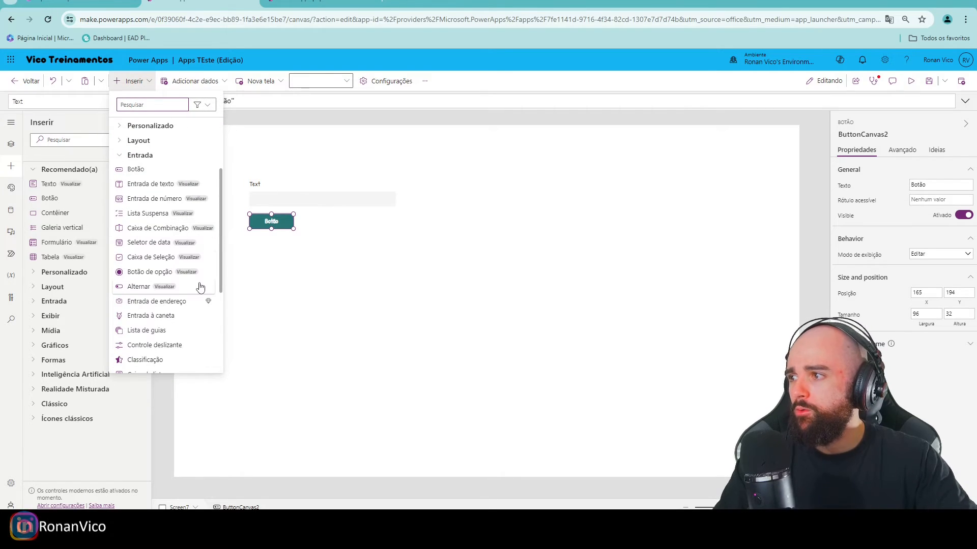
pyautogui.scroll(-1, 193, 282)
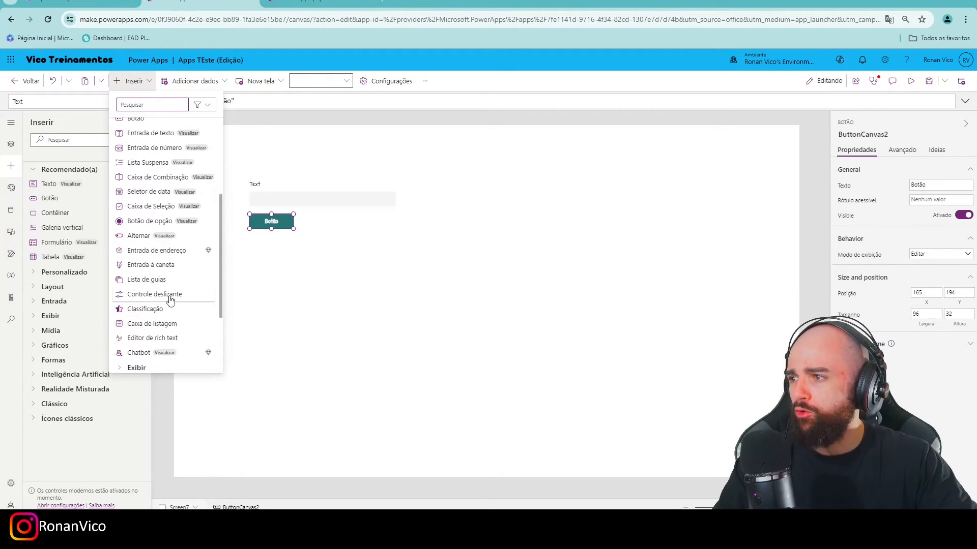
pyautogui.moveTo(201, 298); pyautogui.dragTo(286, 257)
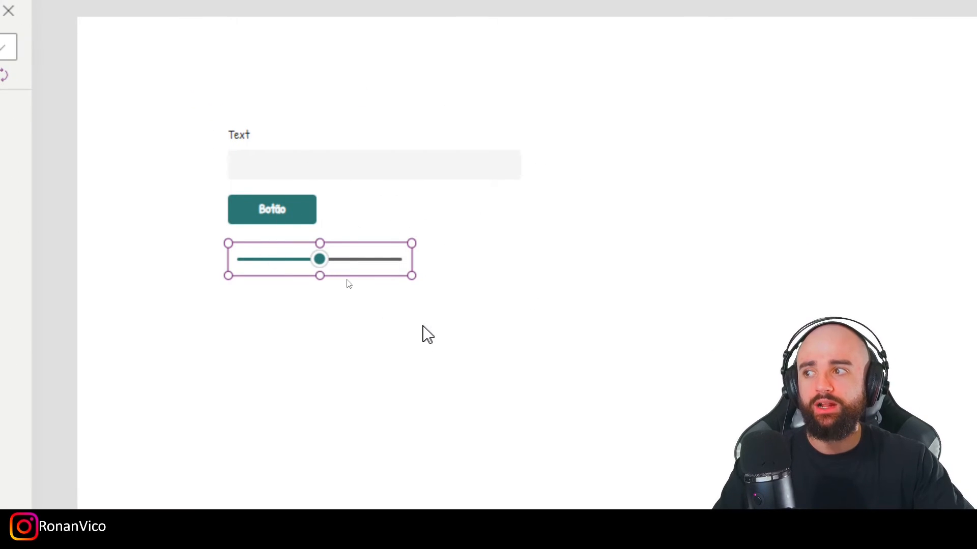
pyautogui.click(426, 335)
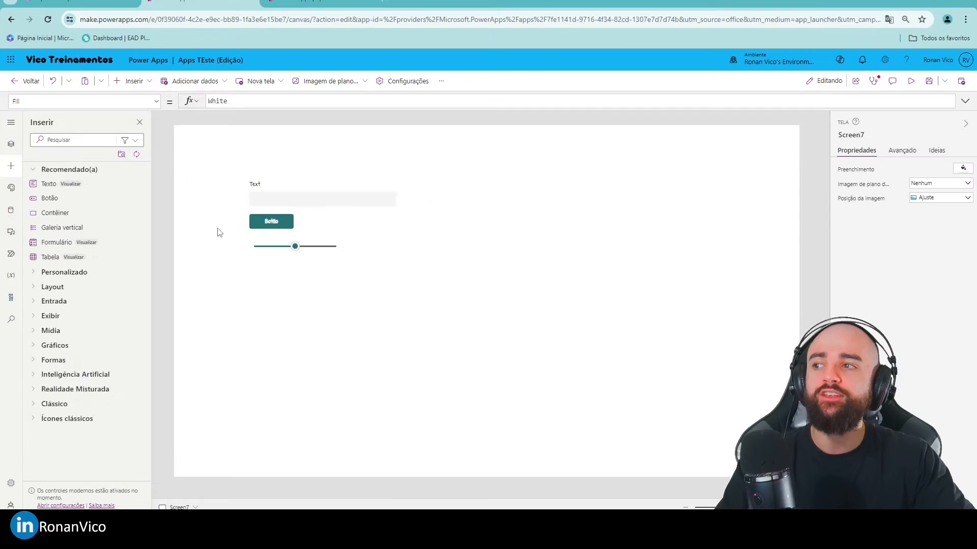
# Edit the VICO TREINAMENTOS theme, changing its seed colour to light blue 9dd3fc, and save it
pyautogui.click(11, 188)
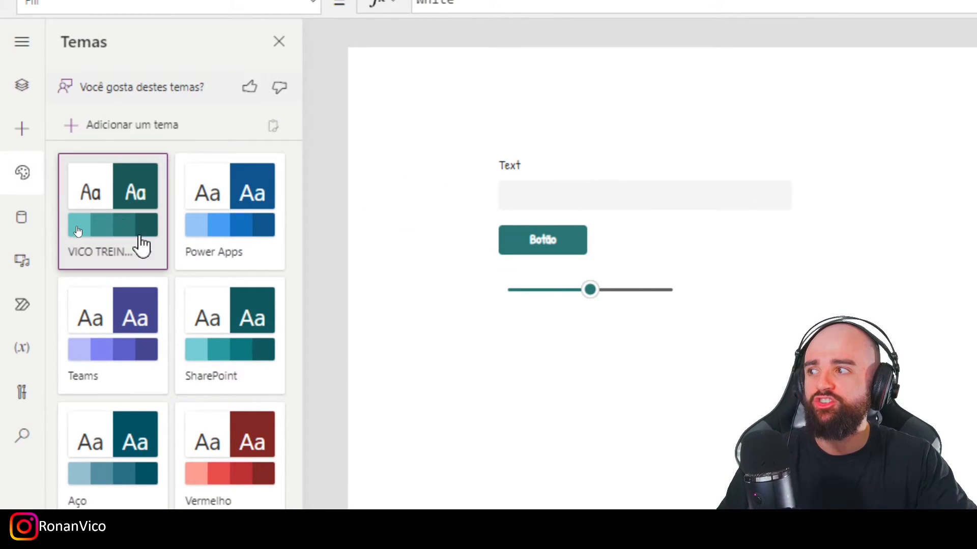
pyautogui.click(146, 251)
pyautogui.click(201, 284)
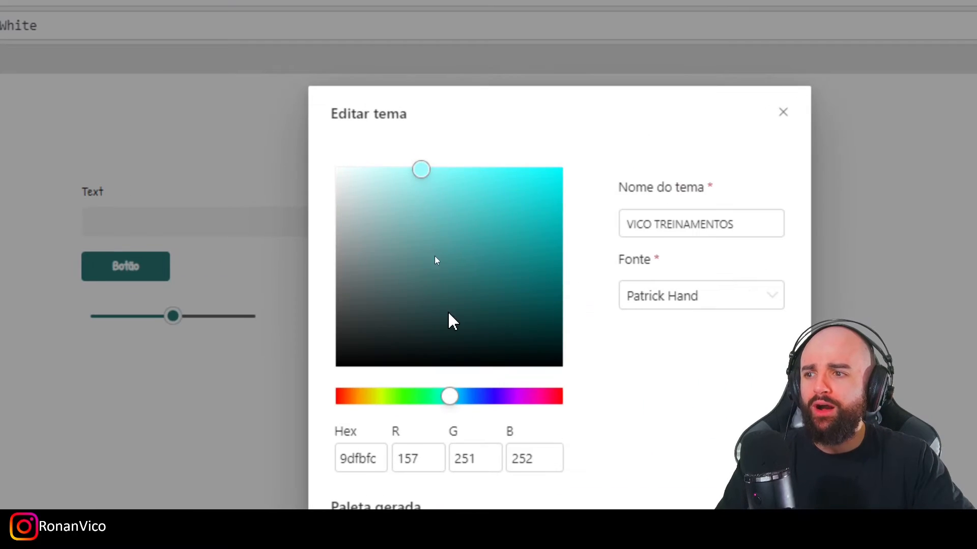
pyautogui.moveTo(441, 248); pyautogui.dragTo(464, 248)
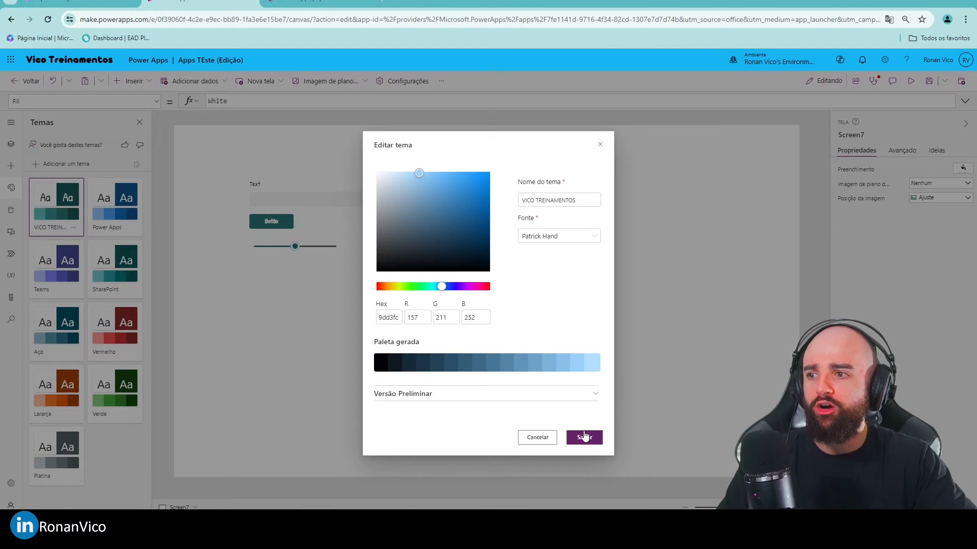
pyautogui.click(584, 438)
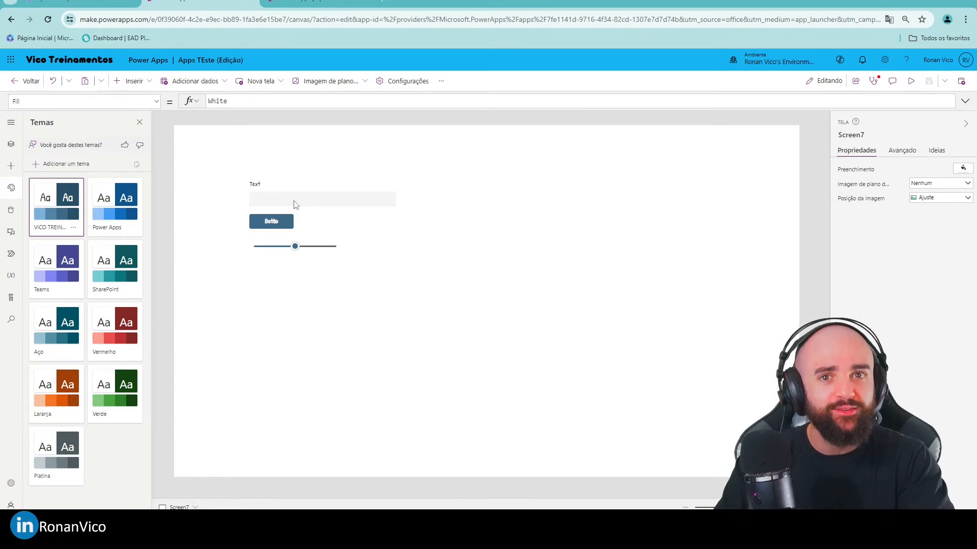
# Insert a Clássico text label (Rótulo de texto) and place it below the slider at about X 215, Y 319
pyautogui.click(133, 81)
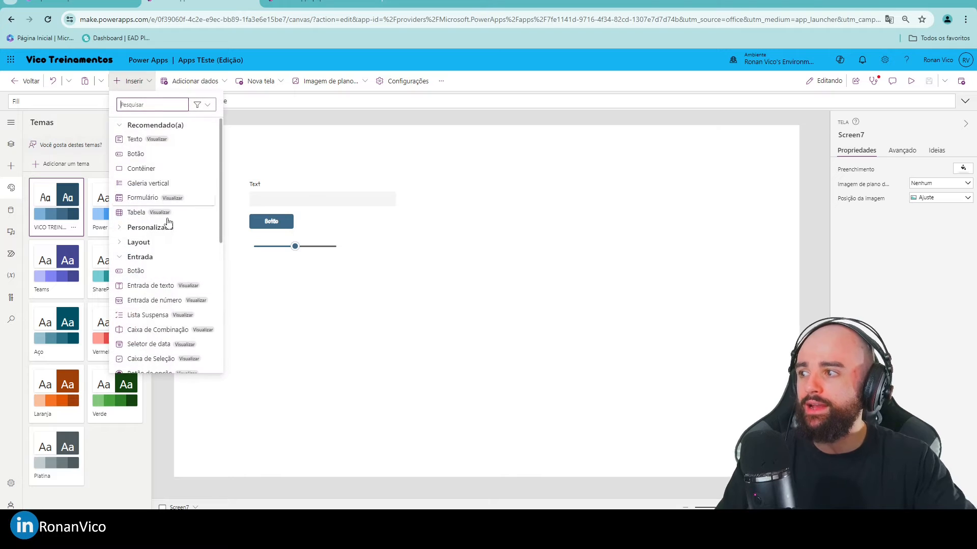
pyautogui.scroll(-2, 170, 255)
pyautogui.scroll(-4, 168, 305)
pyautogui.click(140, 347)
pyautogui.scroll(-4, 183, 325)
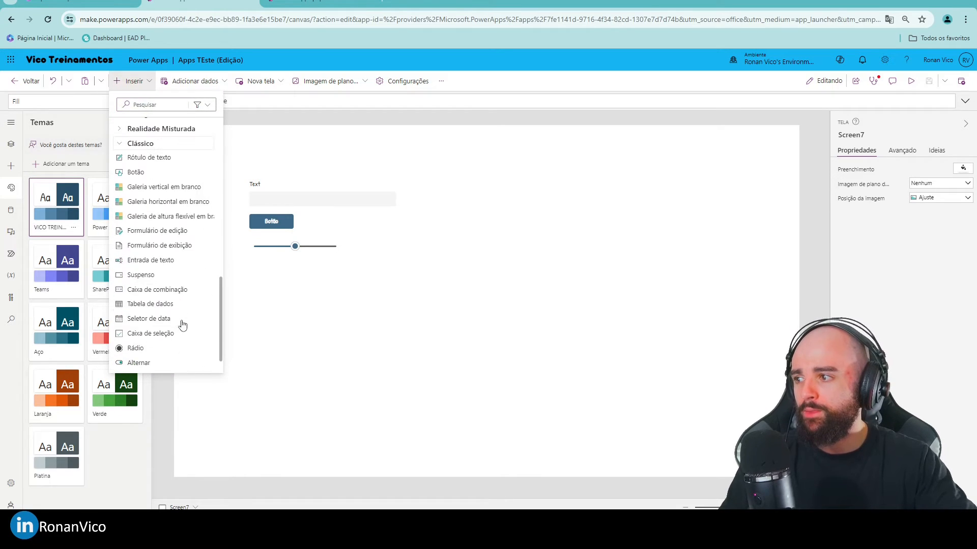
pyautogui.click(149, 157)
pyautogui.moveTo(215, 150); pyautogui.dragTo(295, 281)
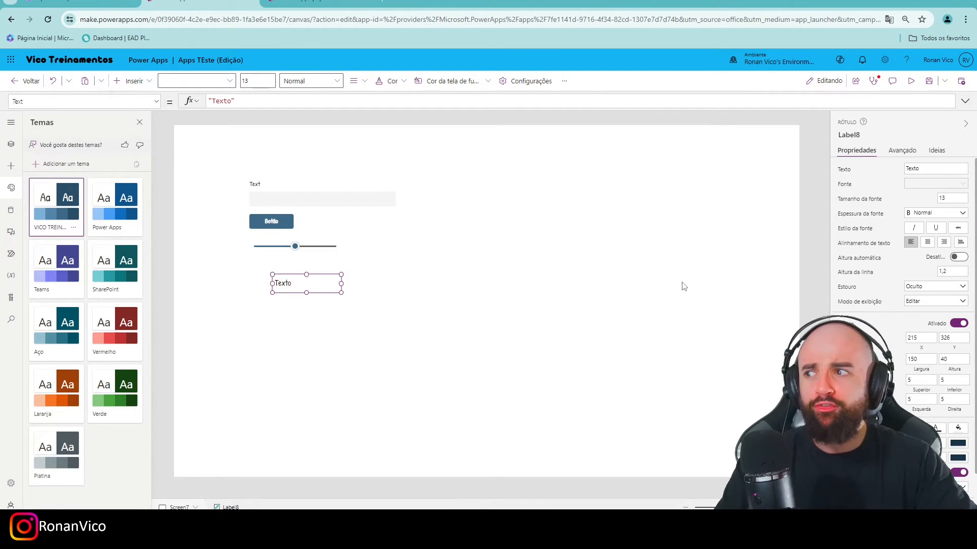
pyautogui.moveTo(318, 285); pyautogui.dragTo(318, 281)
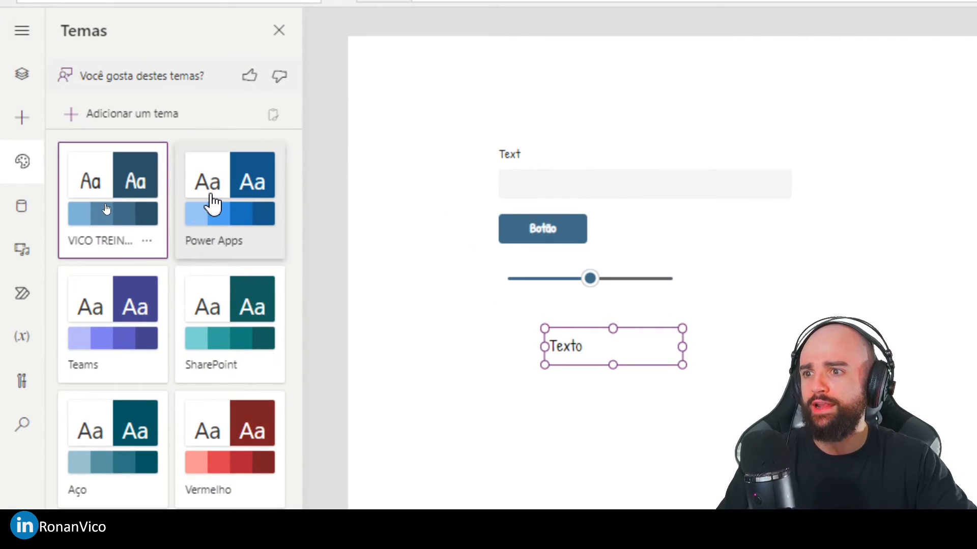
# Compare the Power Apps and VICO TREINAMENTOS themes on the controls, leaving the Power Apps theme applied
pyautogui.click(212, 203)
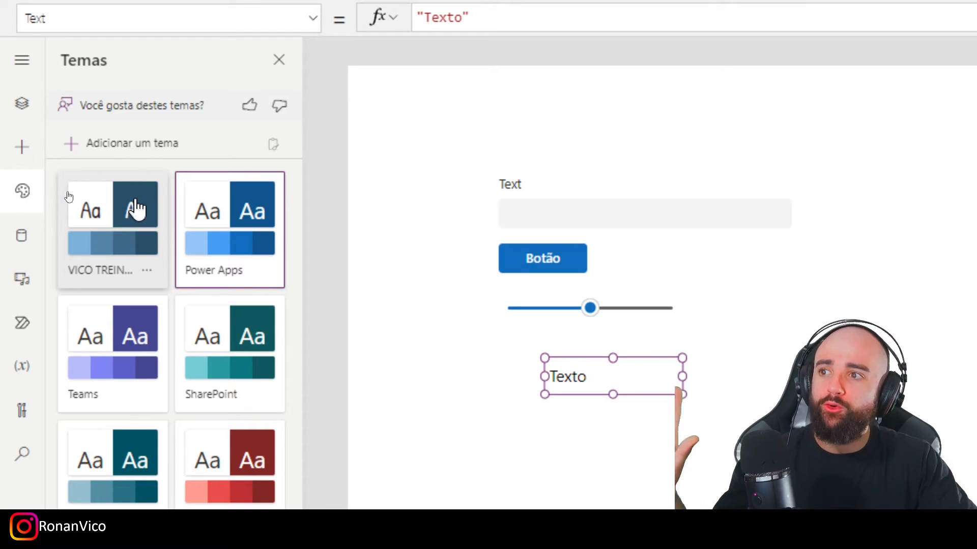
pyautogui.click(114, 211)
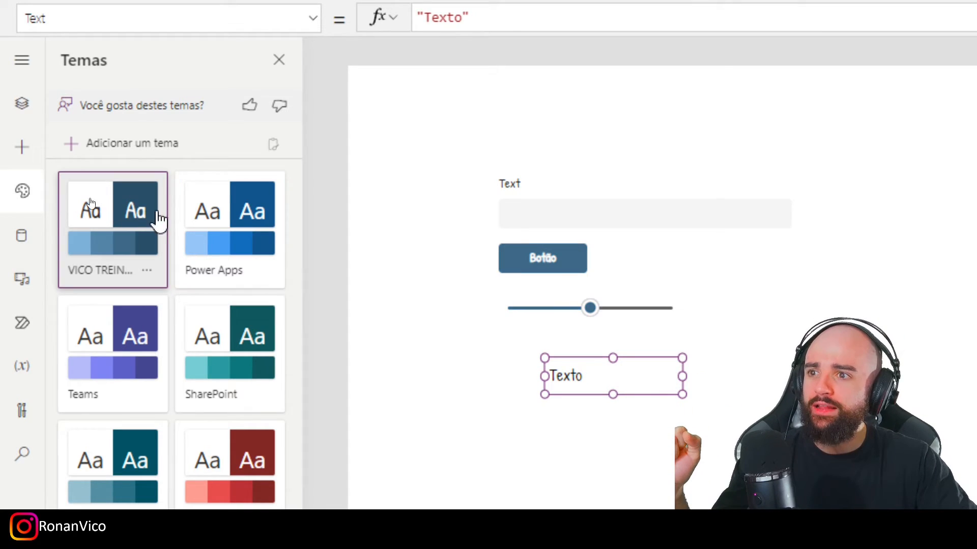
pyautogui.click(218, 229)
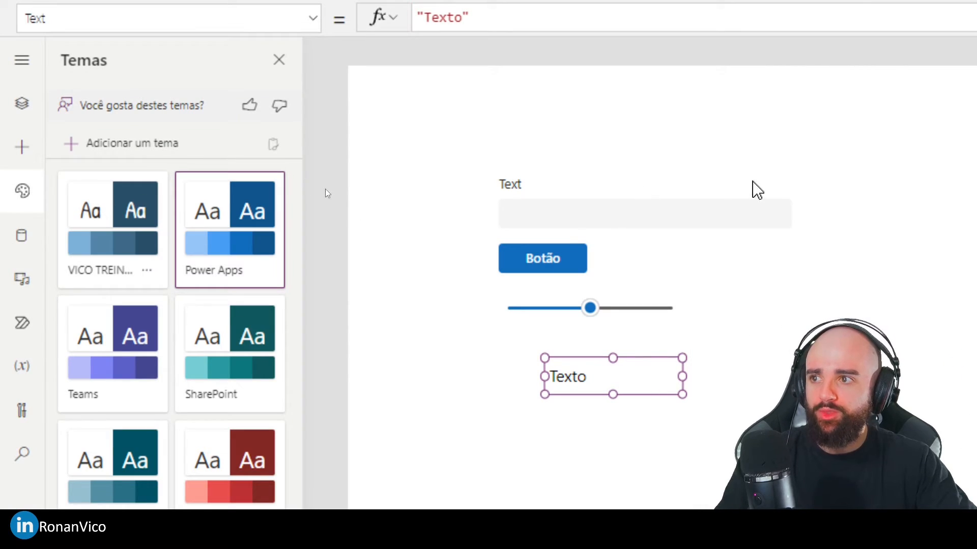
# Change the text of the modern label above the text input to "Text MODERNO"
pyautogui.click(514, 187)
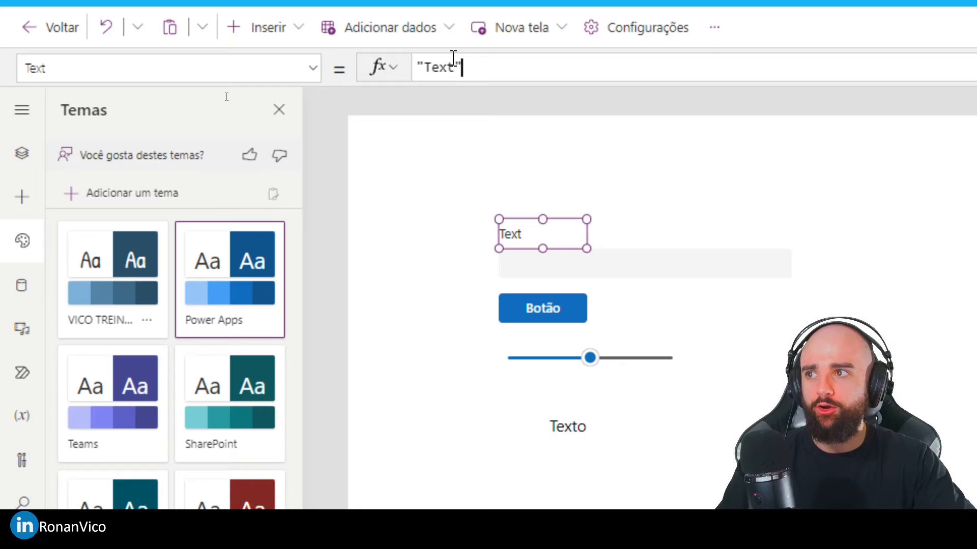
pyautogui.doubleClick(453, 57)
pyautogui.write('tEXTO')
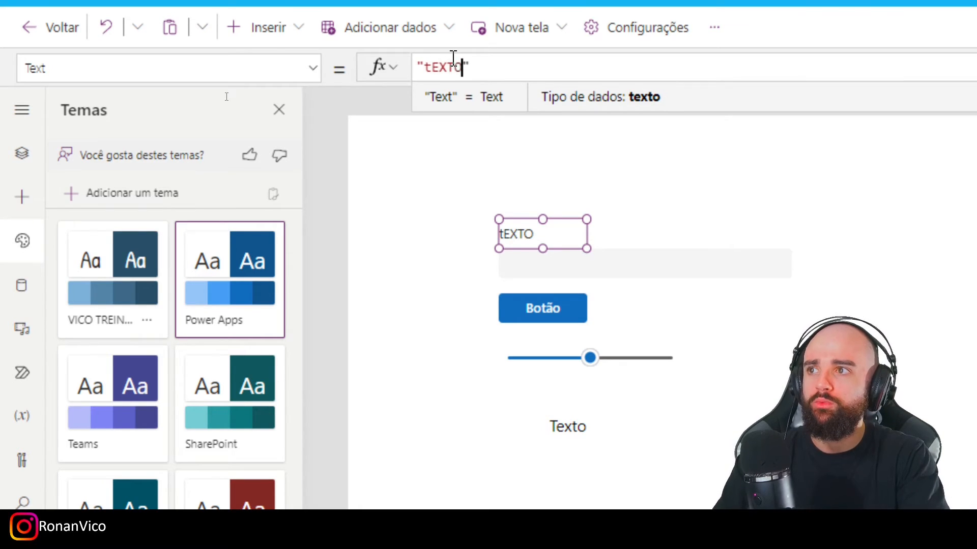
pyautogui.doubleClick(453, 58)
pyautogui.write('Text MODERN')
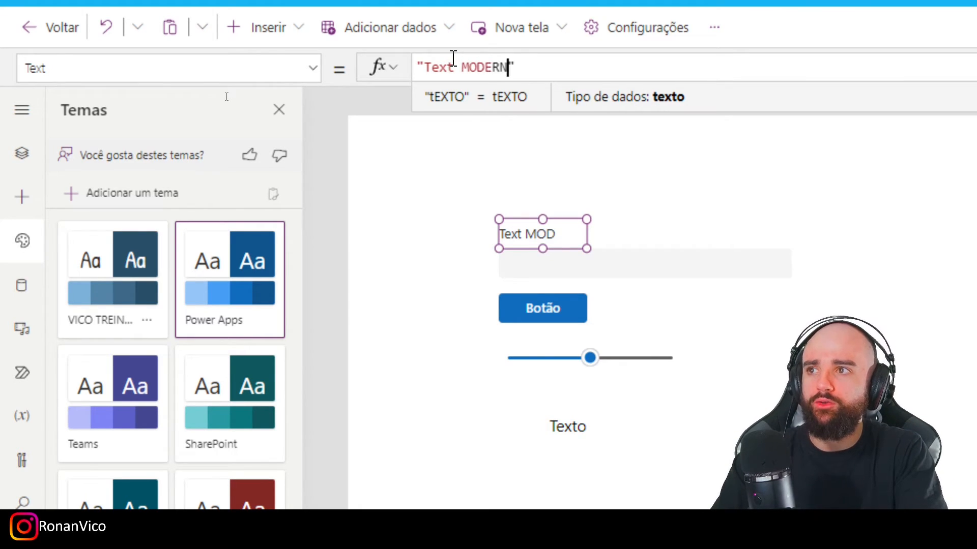
pyautogui.write('O')
# Change the text of the classic label below the slider to "TEXTO CLASSICO" and deselect it
pyautogui.doubleClick(588, 426)
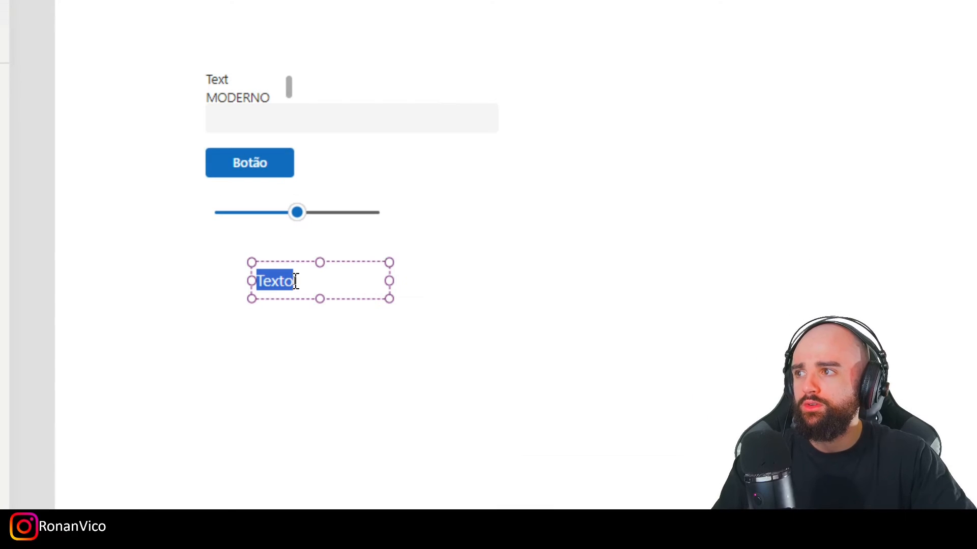
pyautogui.write('TEXTO ANTIGO')
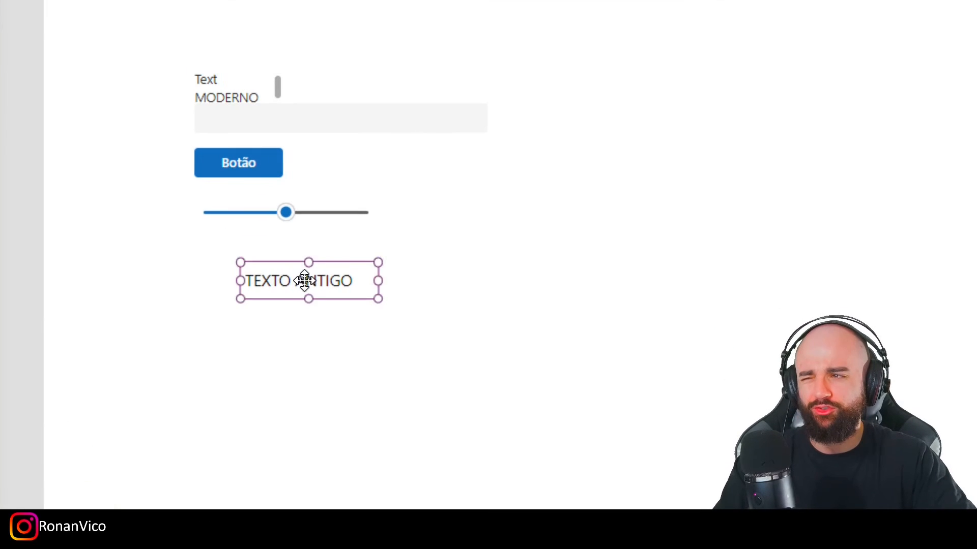
pyautogui.doubleClick(318, 281)
pyautogui.doubleClick(307, 281)
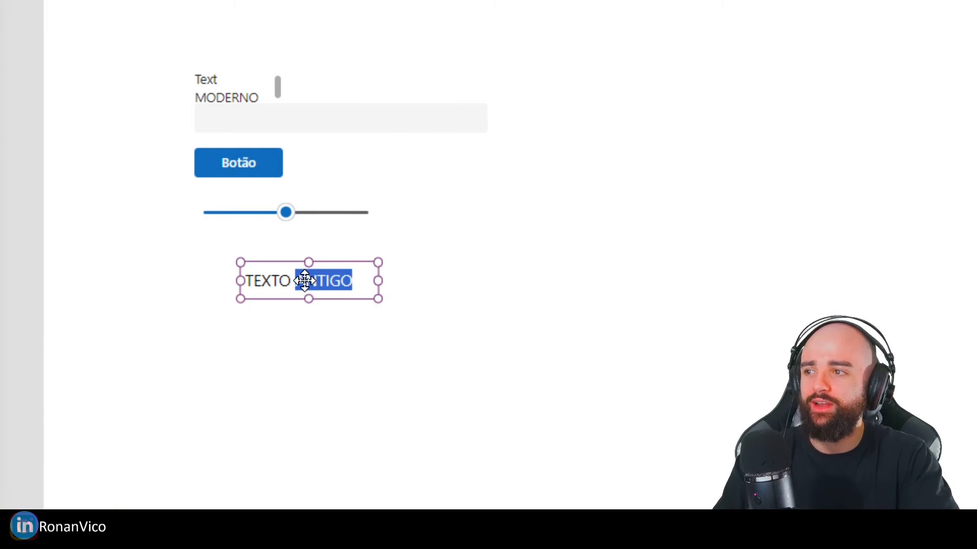
pyautogui.doubleClick(307, 281)
pyautogui.write('TEXTO')
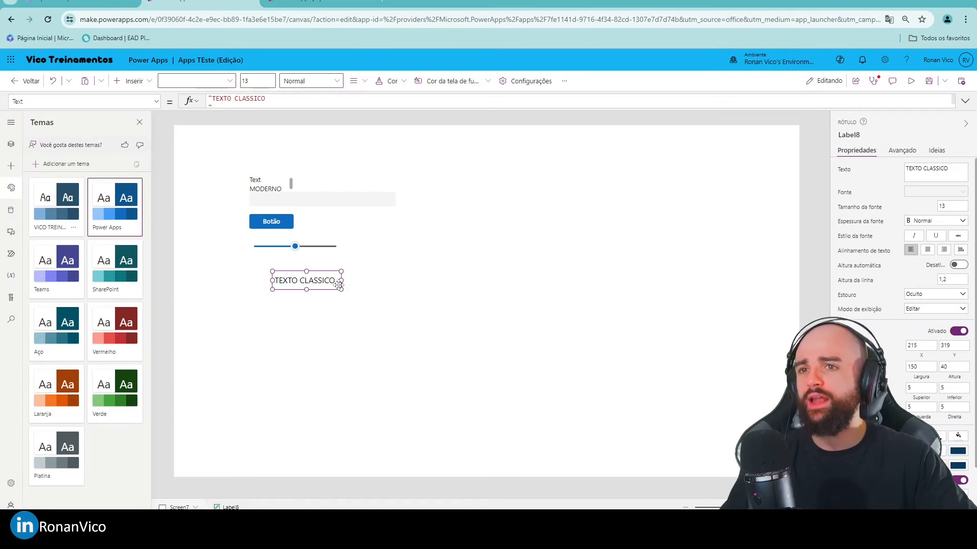
pyautogui.click(322, 361)
# Override the theme font of the modern label with Lato Black in its style and theme properties
pyautogui.click(266, 184)
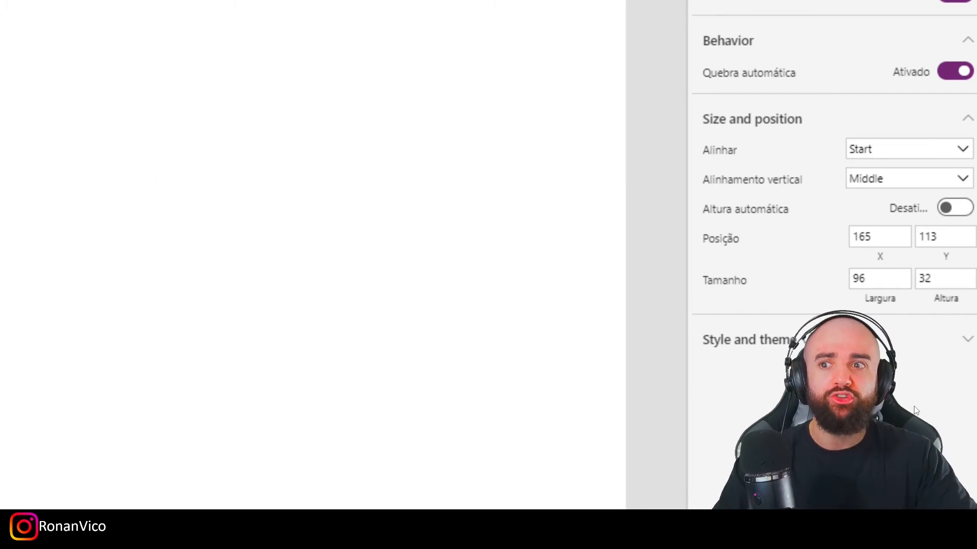
pyautogui.moveTo(808, 340)
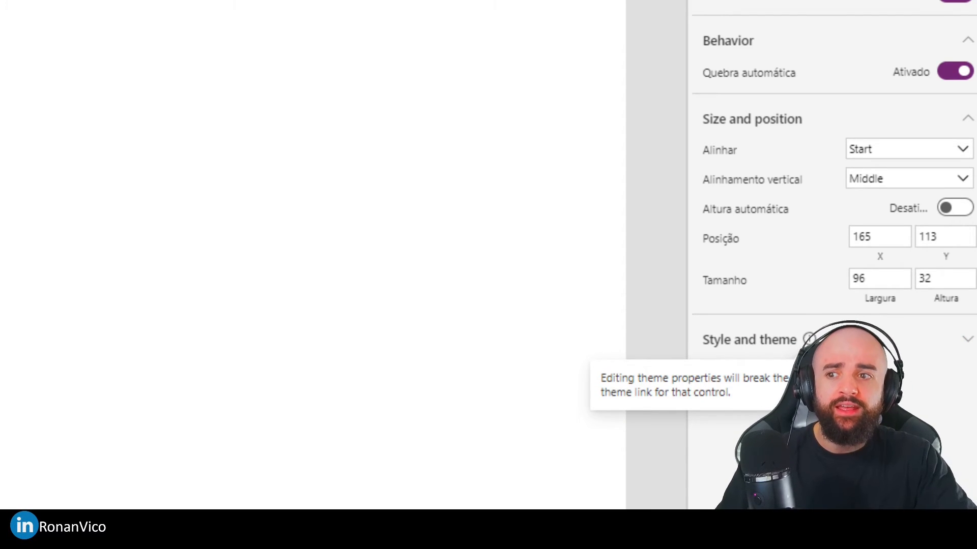
pyautogui.click(960, 345)
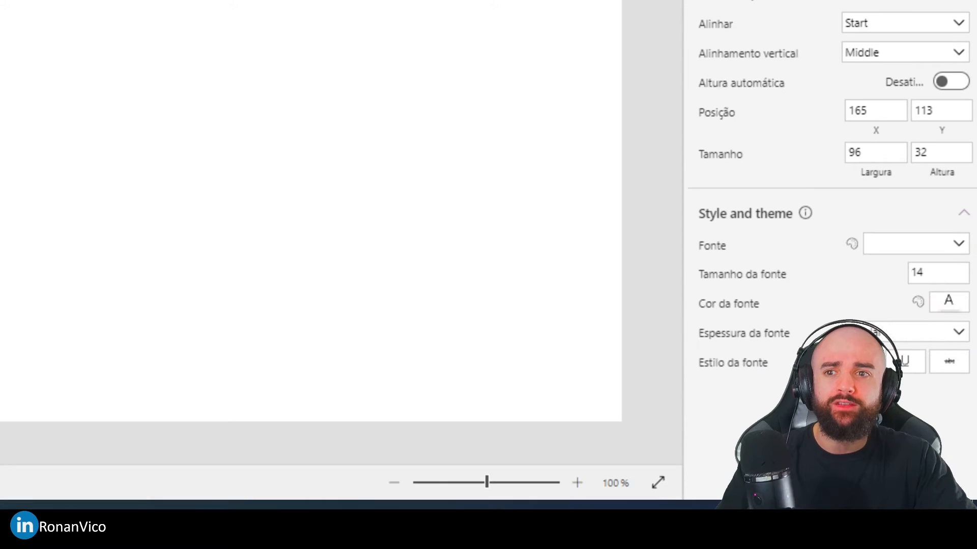
pyautogui.click(878, 250)
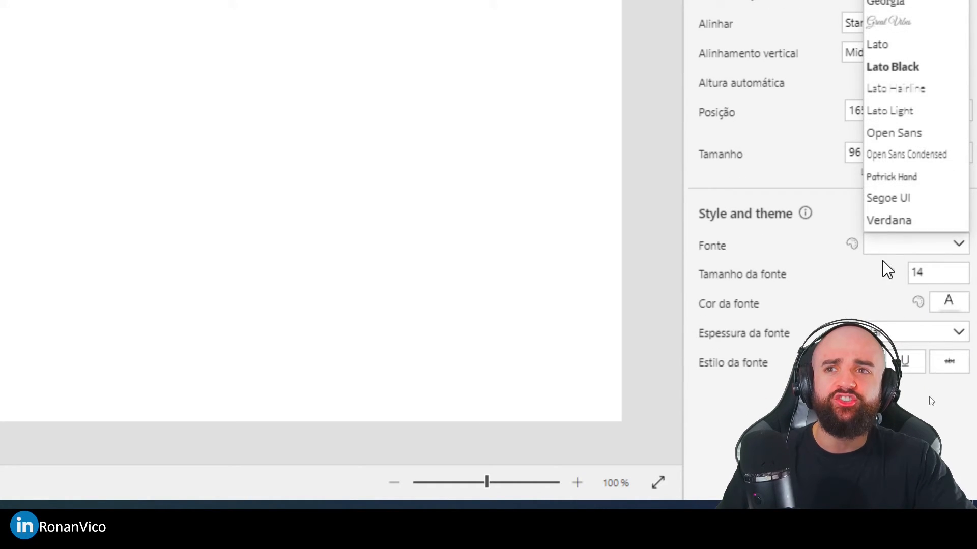
pyautogui.click(893, 133)
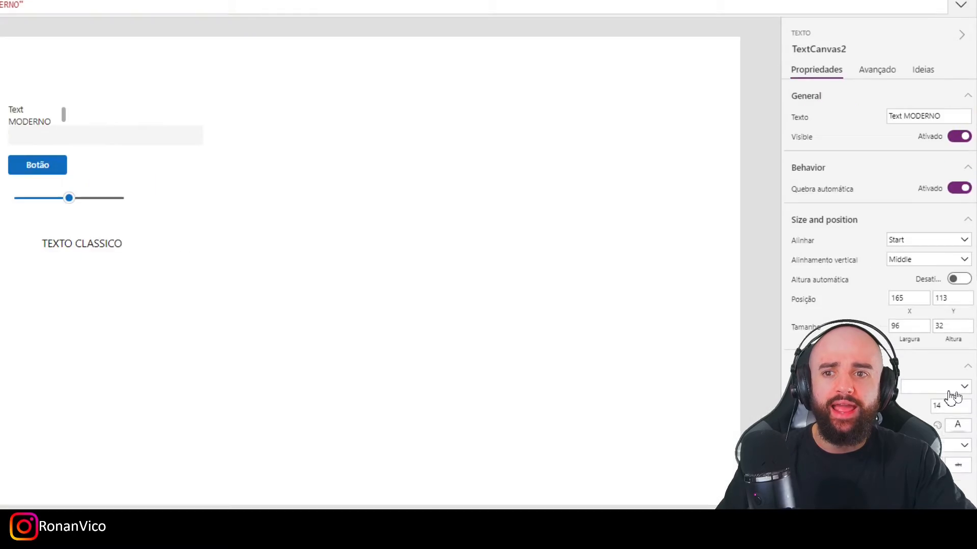
pyautogui.click(950, 390)
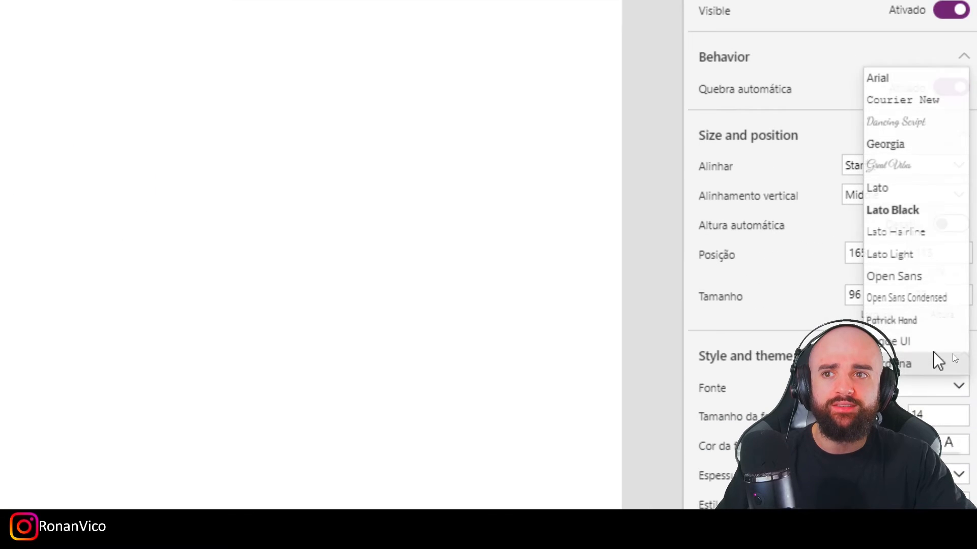
pyautogui.click(930, 271)
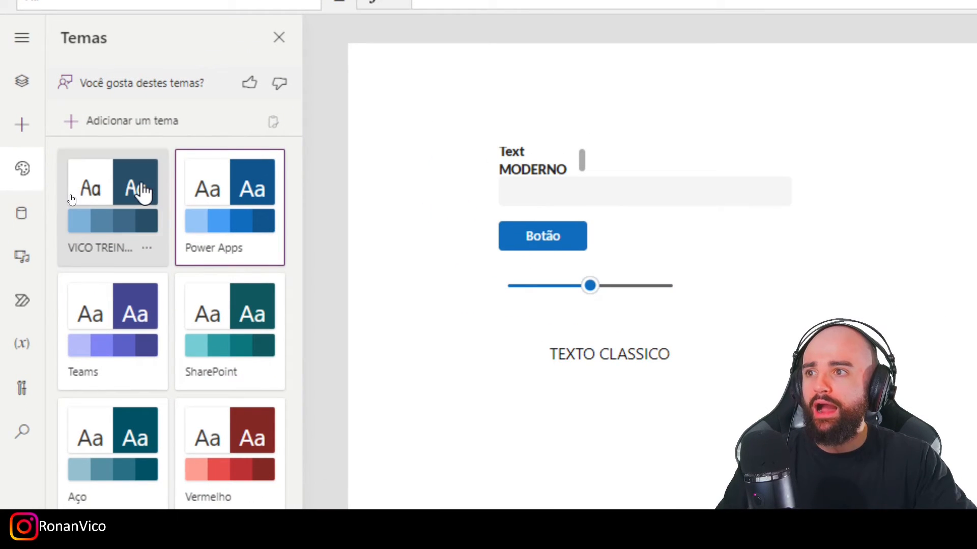
# Switch between the VICO TREINAMENTOS and Power Apps themes to test how the modern label with the overridden font reacts
pyautogui.click(67, 199)
pyautogui.click(206, 196)
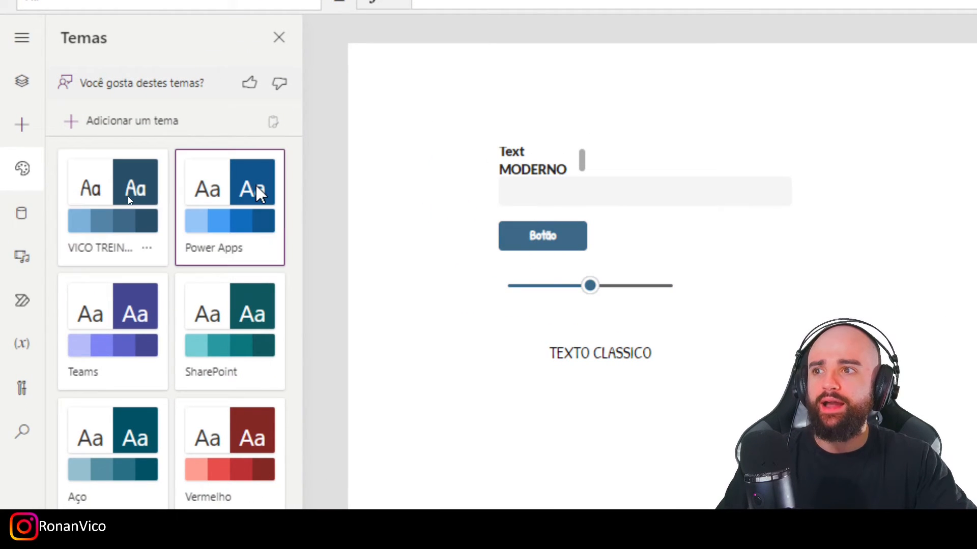
pyautogui.moveTo(493, 139); pyautogui.dragTo(610, 188)
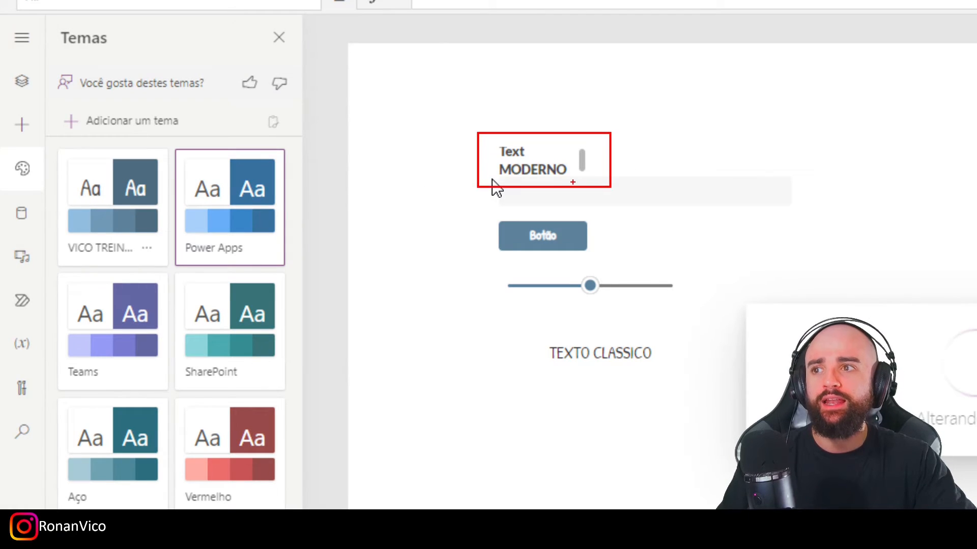
pyautogui.press('Escape')
pyautogui.click(139, 238)
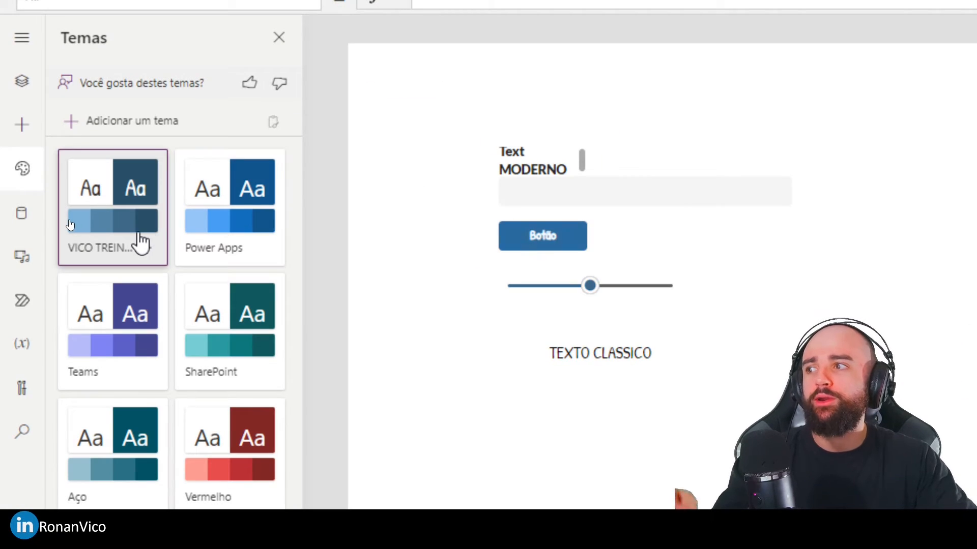
pyautogui.click(553, 174)
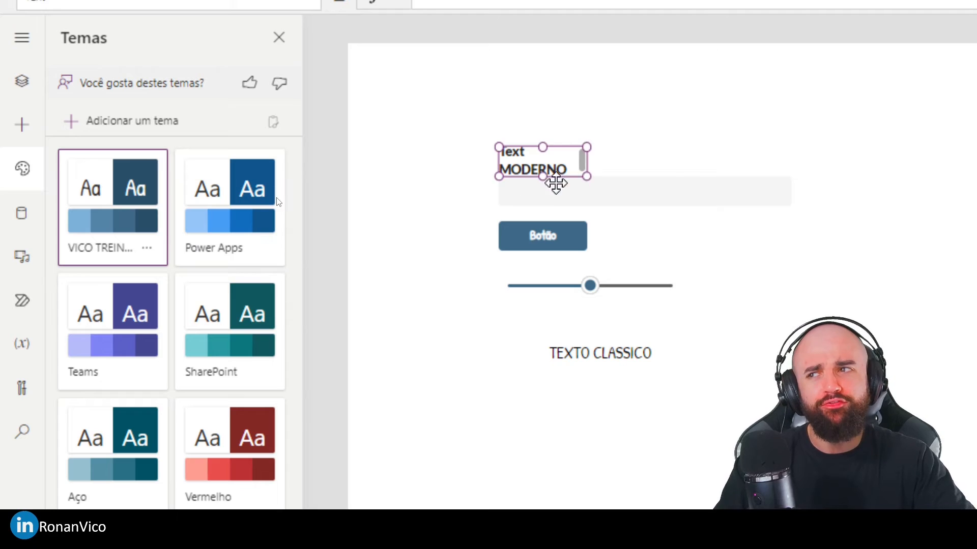
pyautogui.click(713, 355)
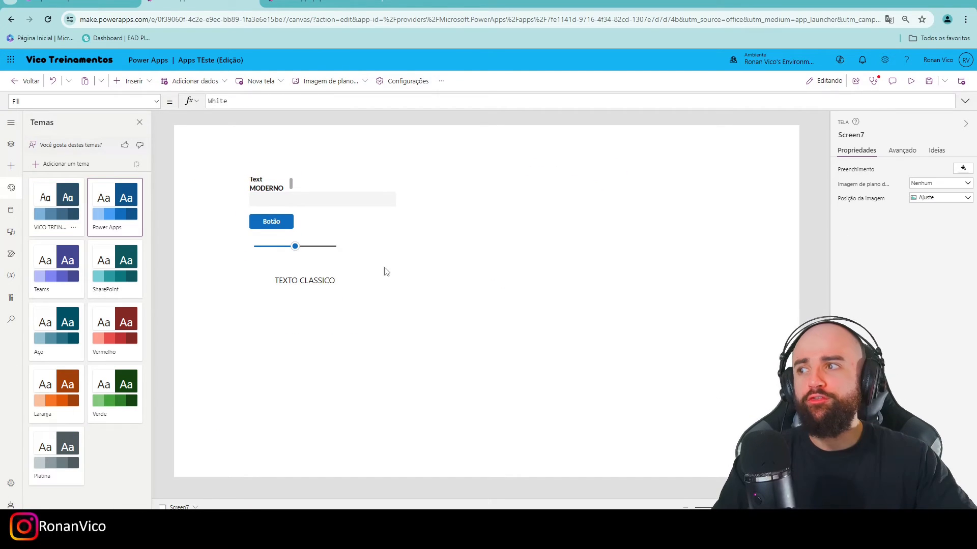
# Reset the modern label's font to follow the theme, test it with a theme switch, and leave the Power Apps theme applied
pyautogui.click(290, 184)
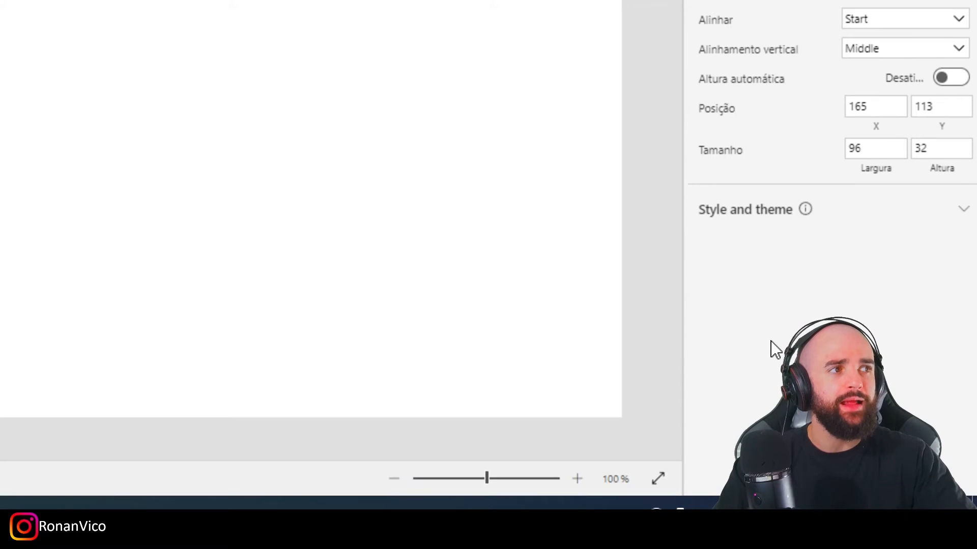
pyautogui.click(947, 222)
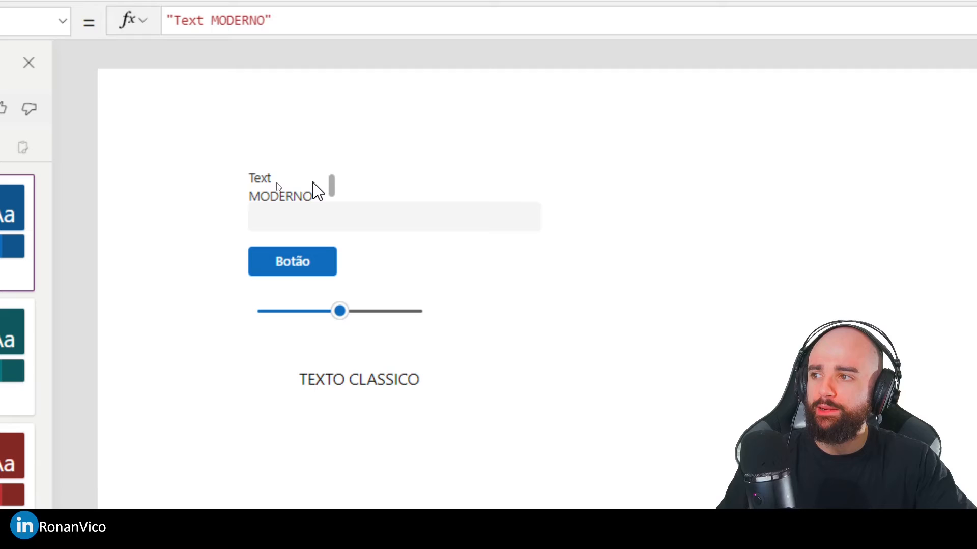
pyautogui.click(283, 184)
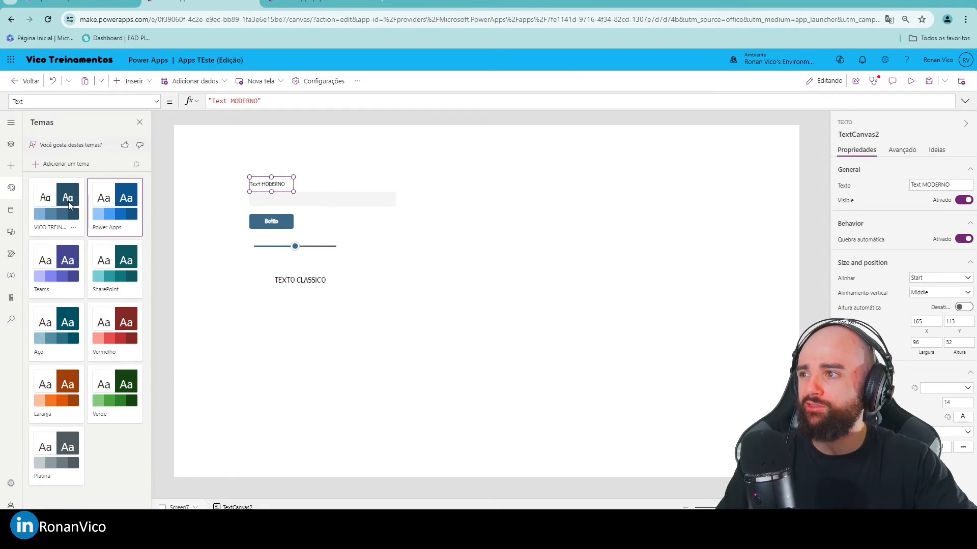
pyautogui.click(107, 205)
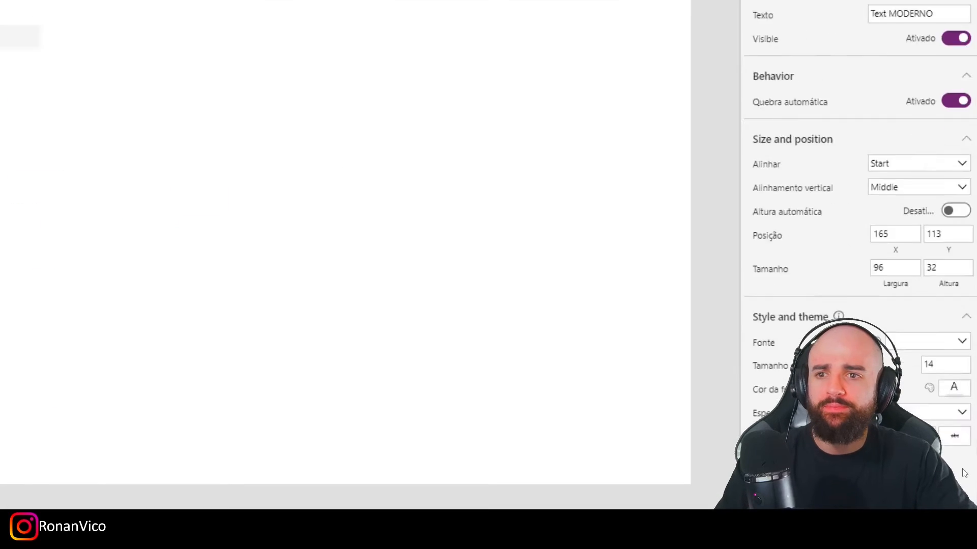
pyautogui.click(467, 290)
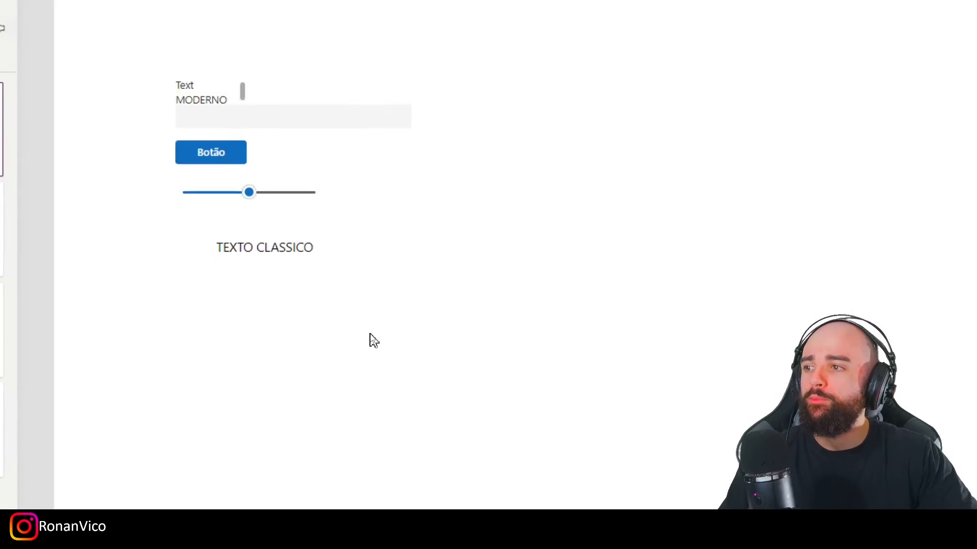
# Inspect the Font and Color formulas of the classic label "TEXTO CLASSICO"
pyautogui.click(295, 285)
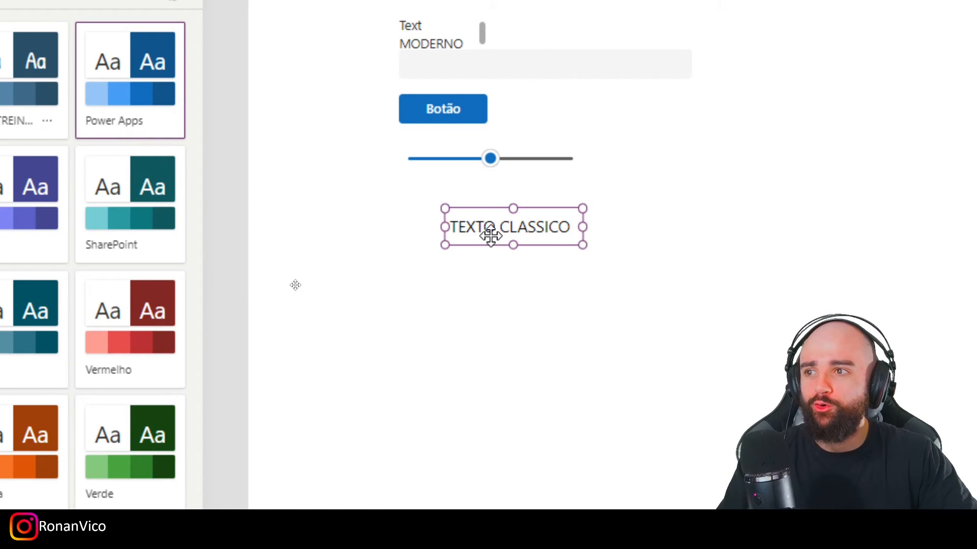
pyautogui.doubleClick(564, 231)
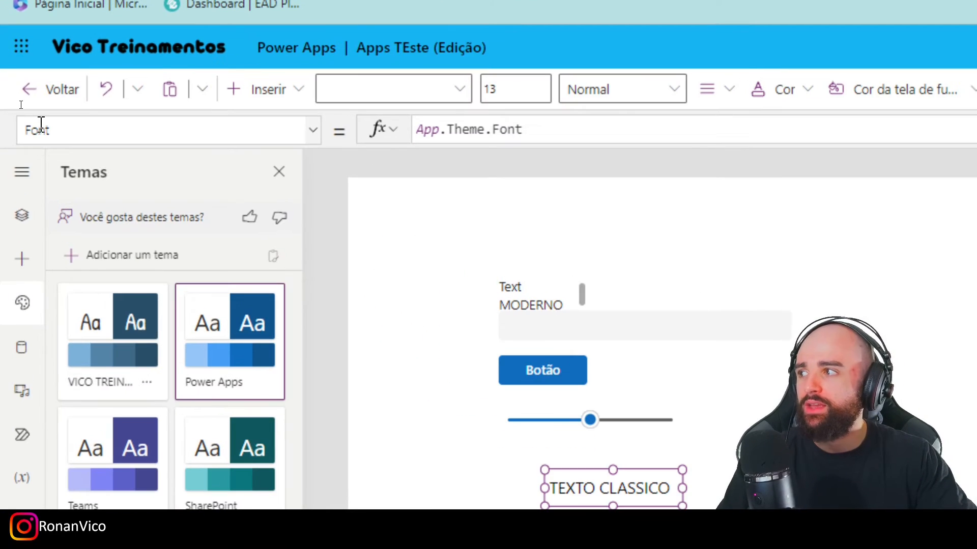
pyautogui.click(84, 128)
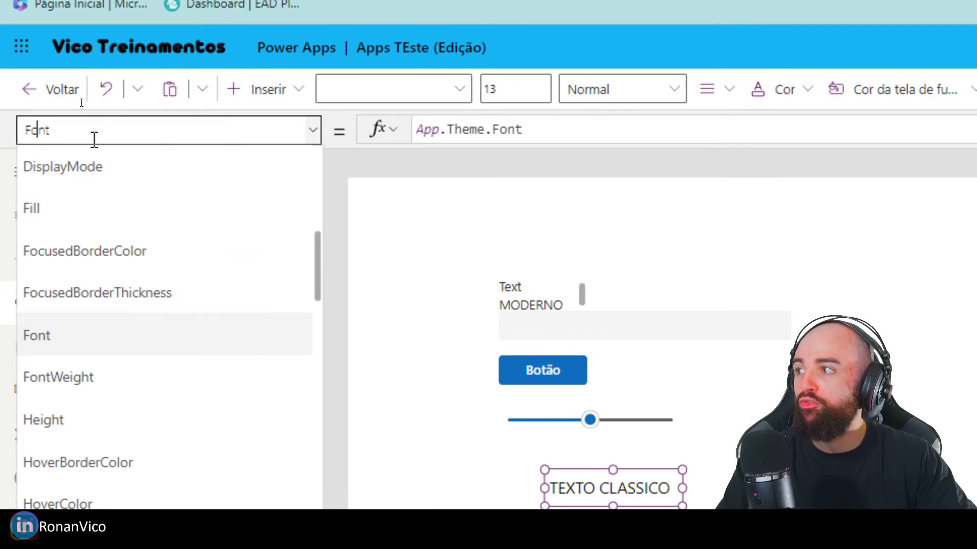
pyautogui.click(593, 129)
pyautogui.doubleClick(428, 129)
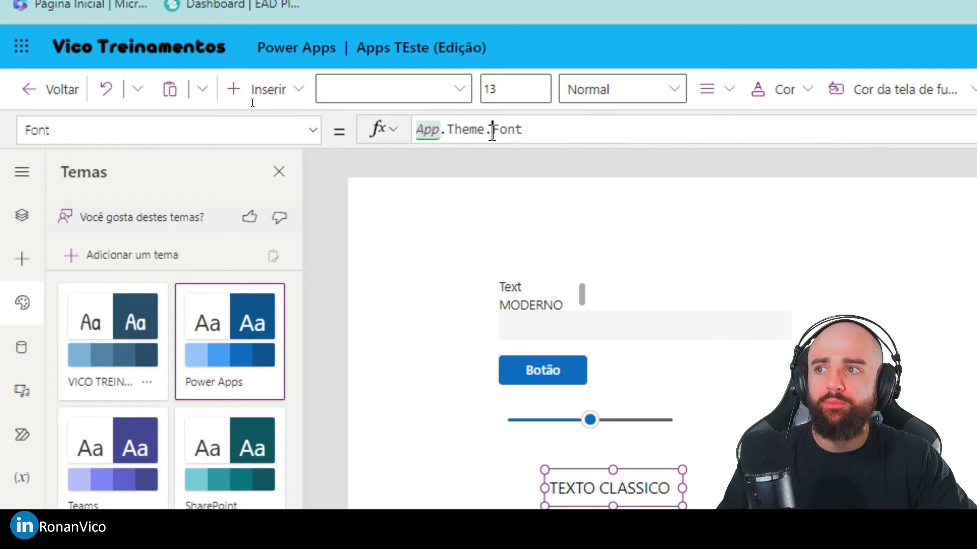
pyautogui.moveTo(511, 131)
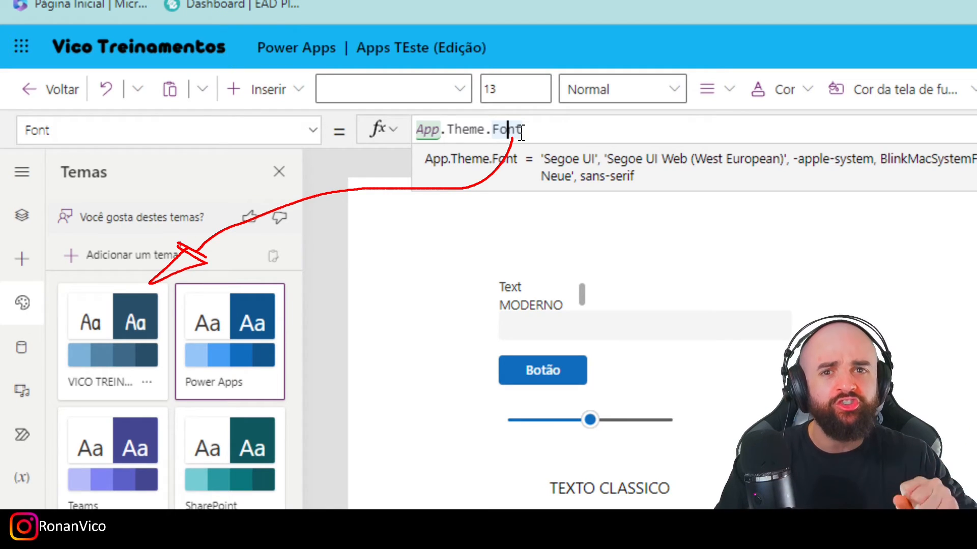
pyautogui.press('Escape')
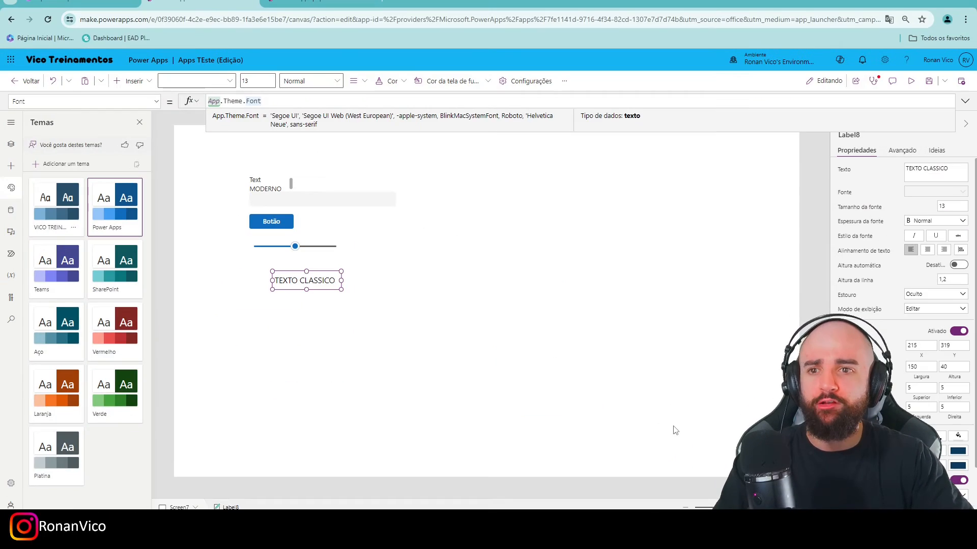
pyautogui.click(843, 436)
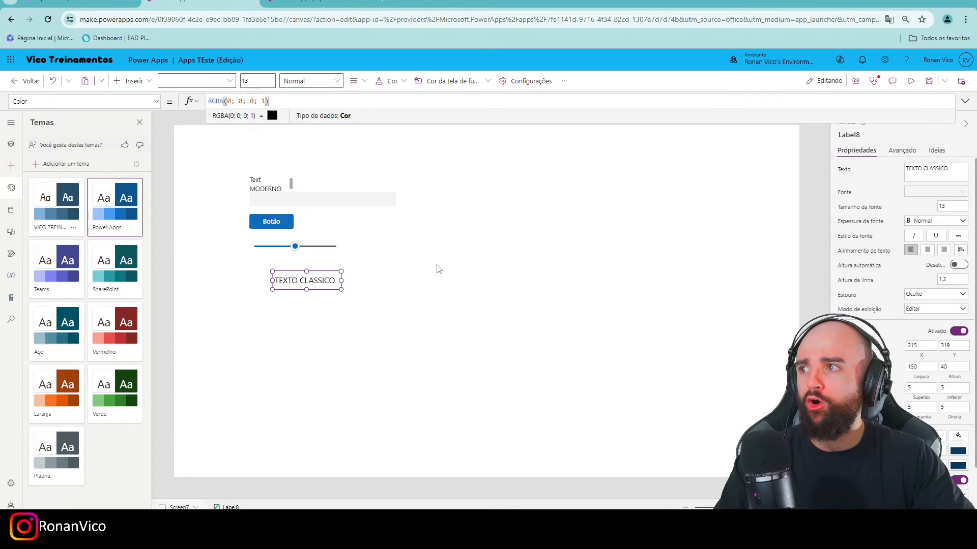
# Insert a classic text label on the screen, keep its default text and position, and deselect it
pyautogui.click(281, 222)
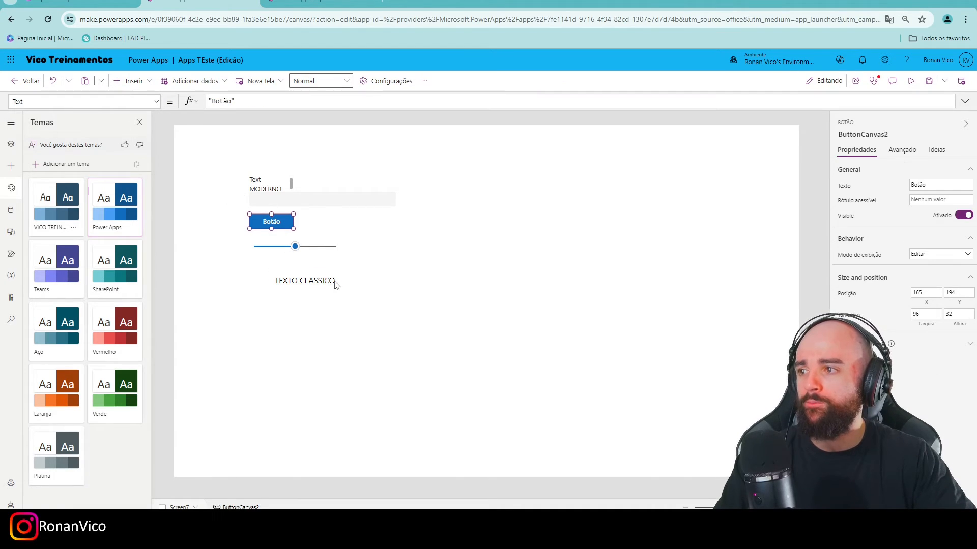
pyautogui.click(134, 81)
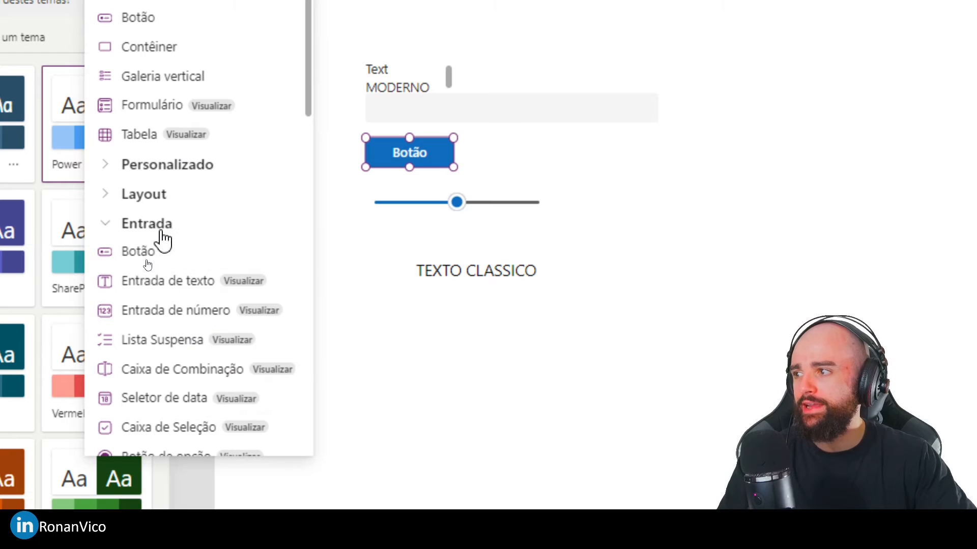
pyautogui.scroll(-10, 164, 235)
pyautogui.scroll(3, 164, 225)
pyautogui.click(160, 166)
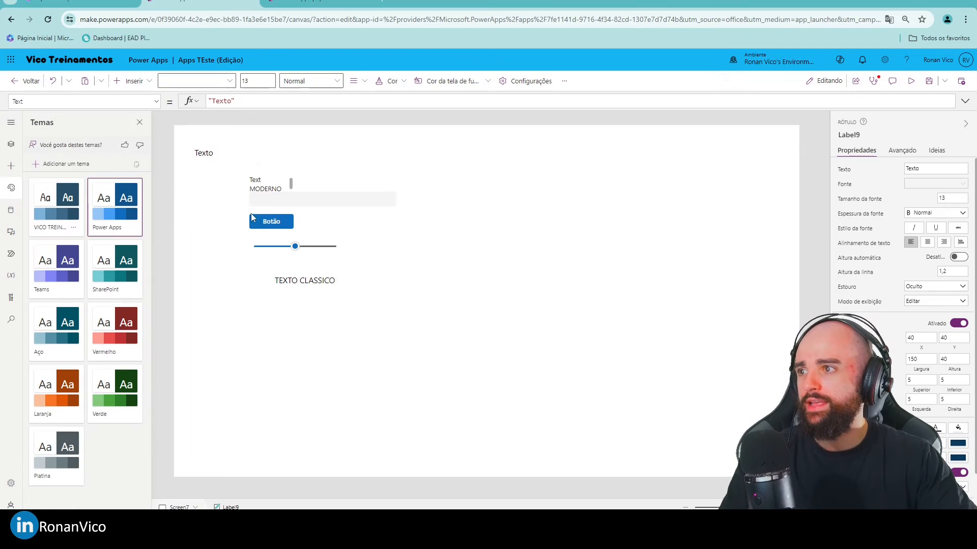
pyautogui.click(227, 223)
# Insert a classic button and place it below the "TEXTO CLASSICO" label
pyautogui.click(133, 80)
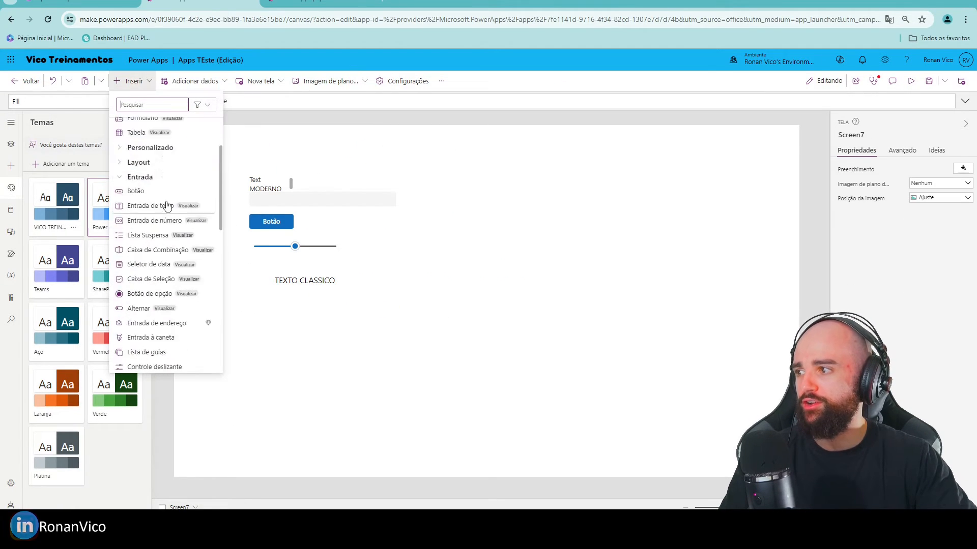
pyautogui.scroll(-10, 168, 224)
pyautogui.scroll(-2, 168, 225)
pyautogui.click(135, 178)
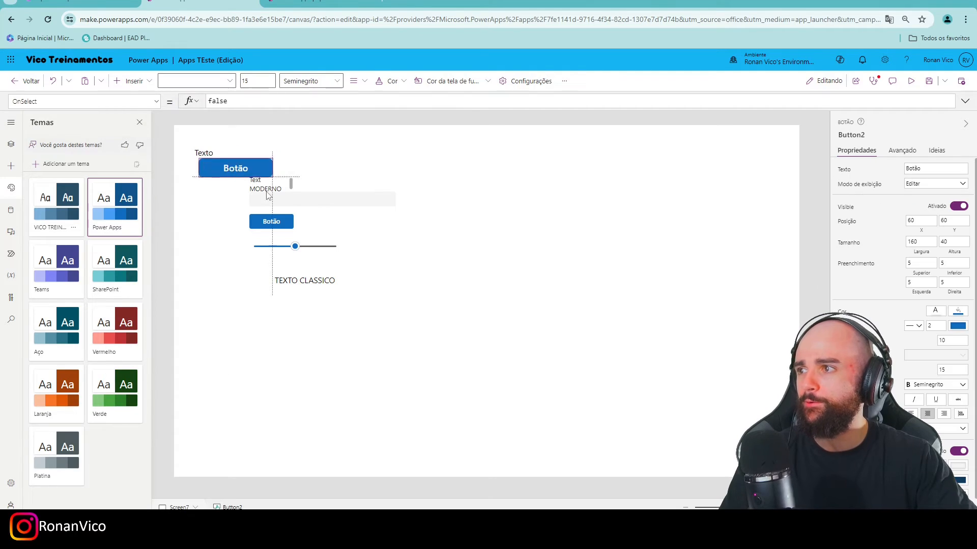
pyautogui.moveTo(215, 160); pyautogui.dragTo(294, 321)
pyautogui.click(60, 212)
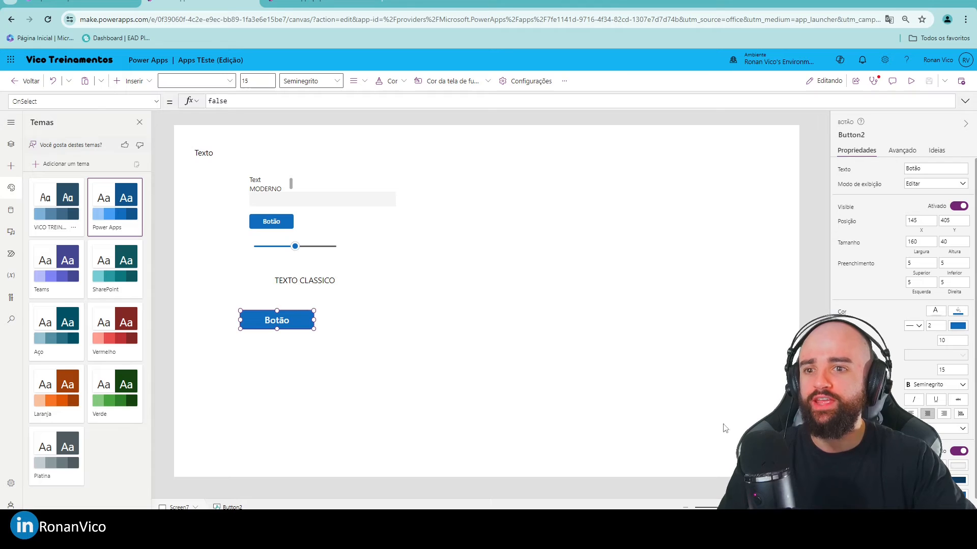
# Inspect the classic button's Color and Fill formulas, checking each part of the theme reference in Fill
pyautogui.click(86, 99)
pyautogui.write('Color')
pyautogui.press('Tab')
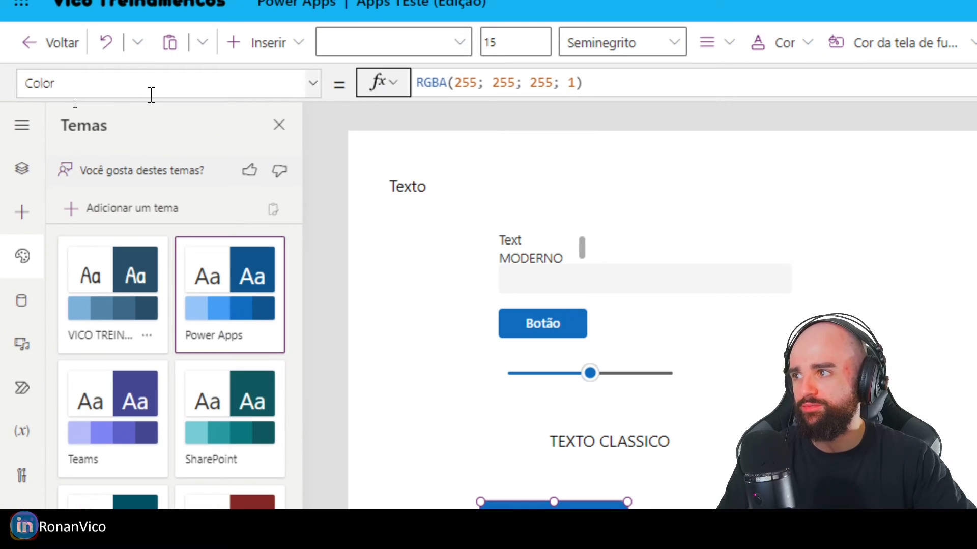
pyautogui.click(146, 83)
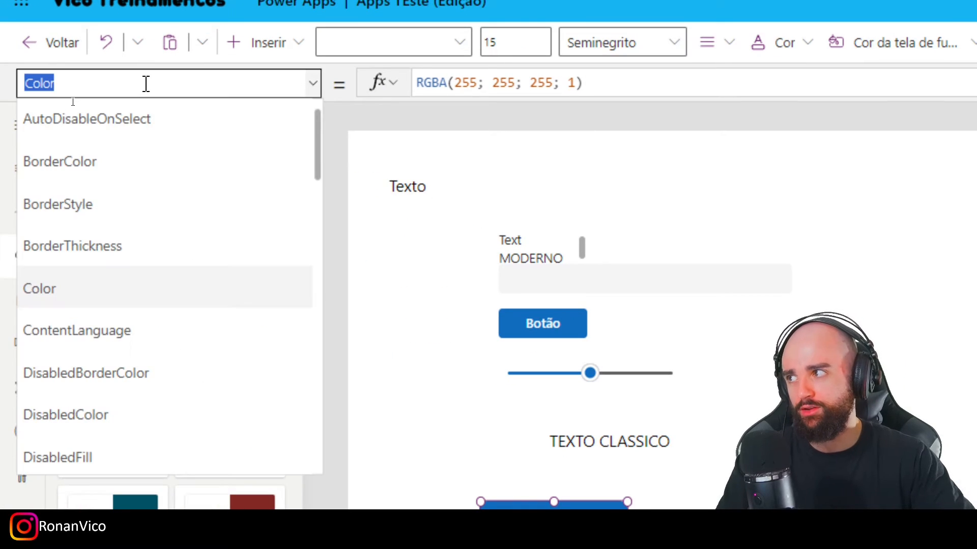
pyautogui.write('Fill')
pyautogui.press('Tab')
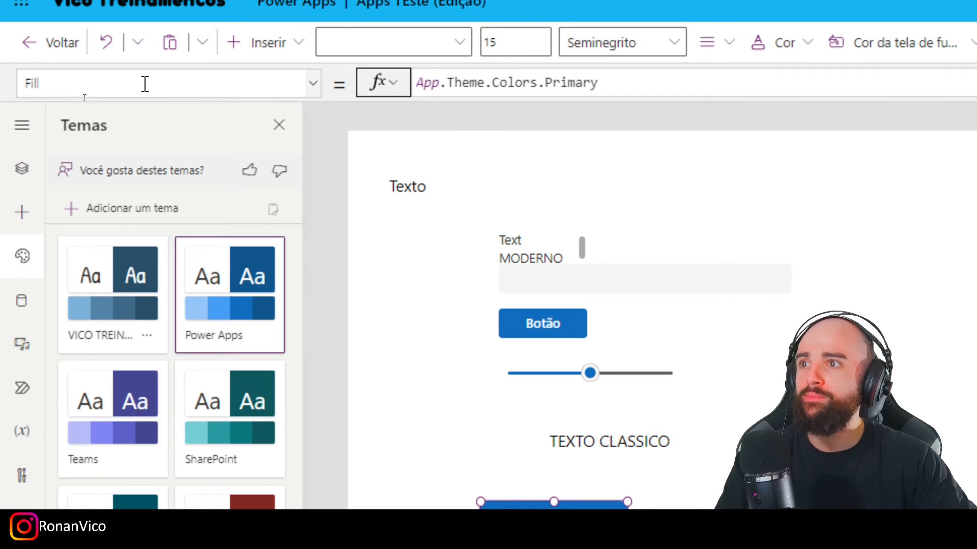
pyautogui.click(424, 81)
pyautogui.click(506, 83)
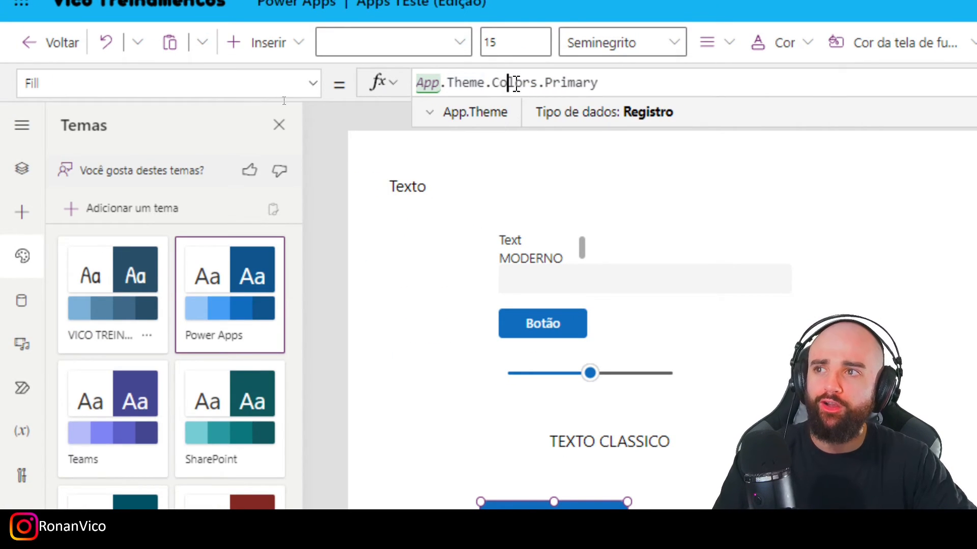
pyautogui.click(570, 82)
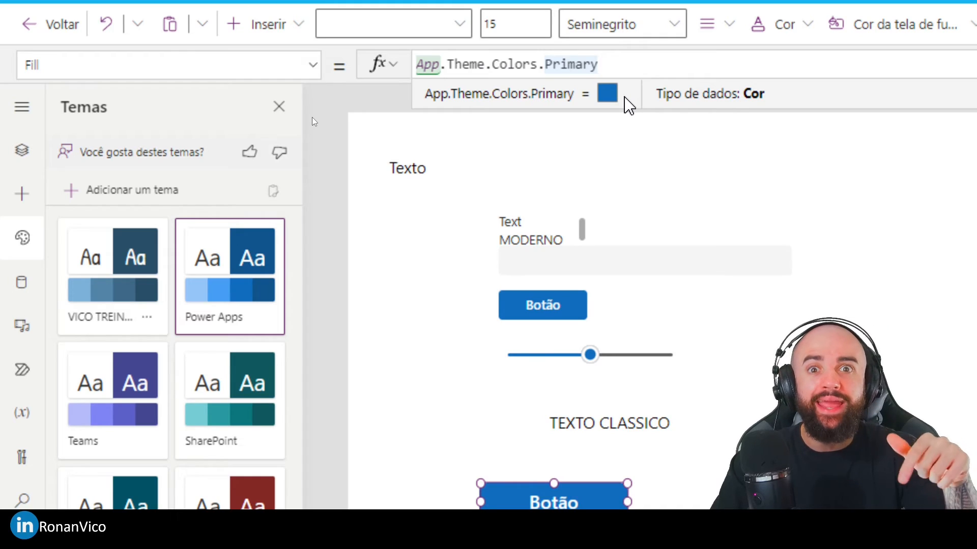
# Change the classic button's Fill formula to App.Theme.Colors.Darker40
pyautogui.doubleClick(560, 63)
pyautogui.press('BackSpace')
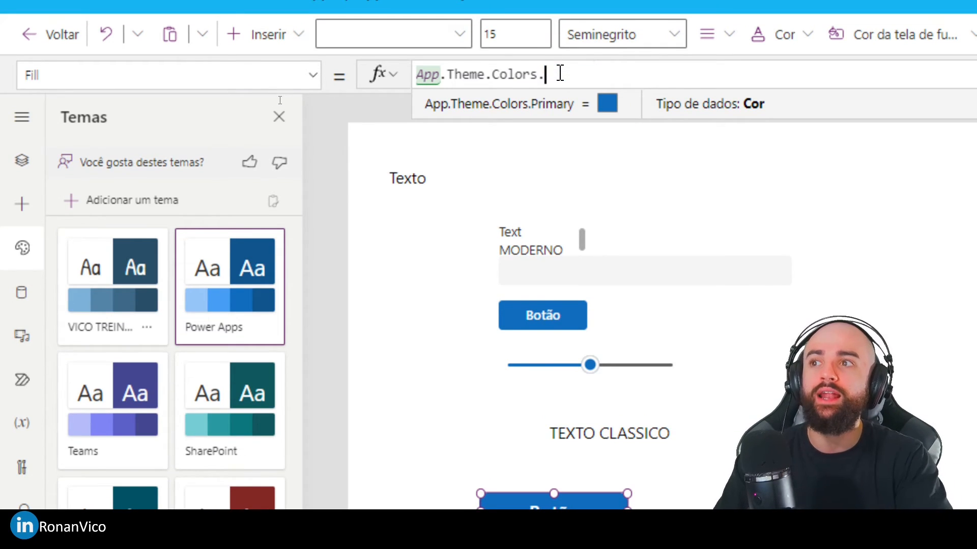
pyautogui.press('Down')
pyautogui.press('Down')
pyautogui.press('Down')
pyautogui.press('Down')
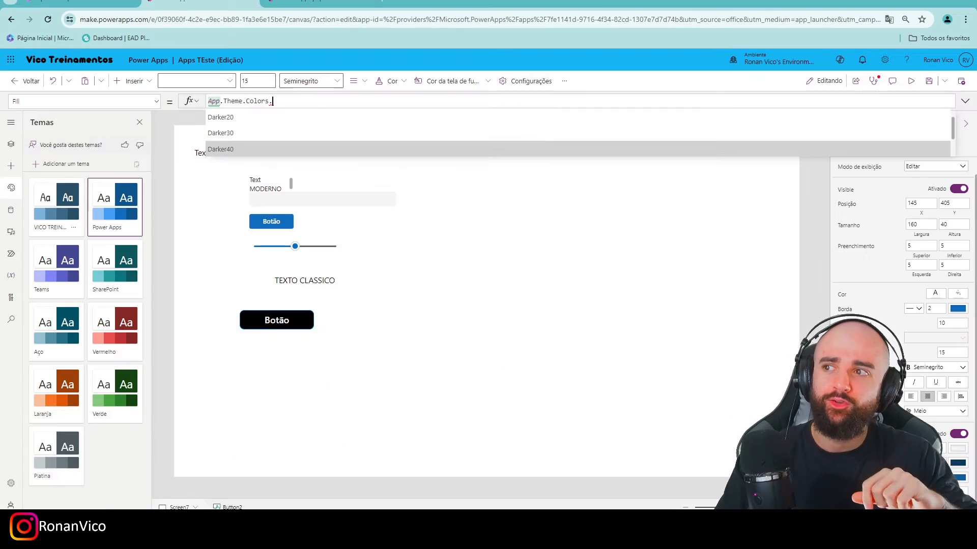
pyautogui.click(259, 144)
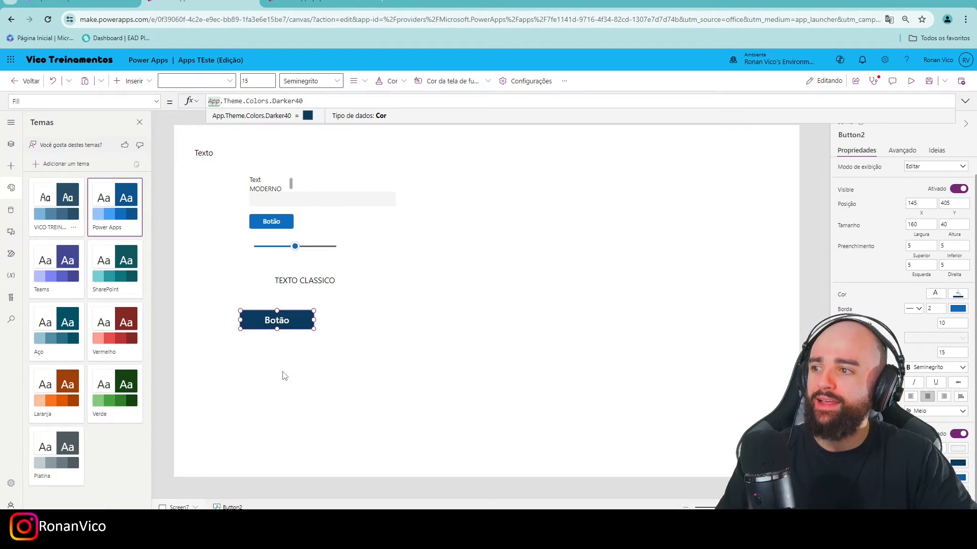
# Deselect the classic button and apply the VICO TREINAMENTOS theme to test how the controls react
pyautogui.click(283, 373)
pyautogui.click(278, 295)
pyautogui.click(300, 340)
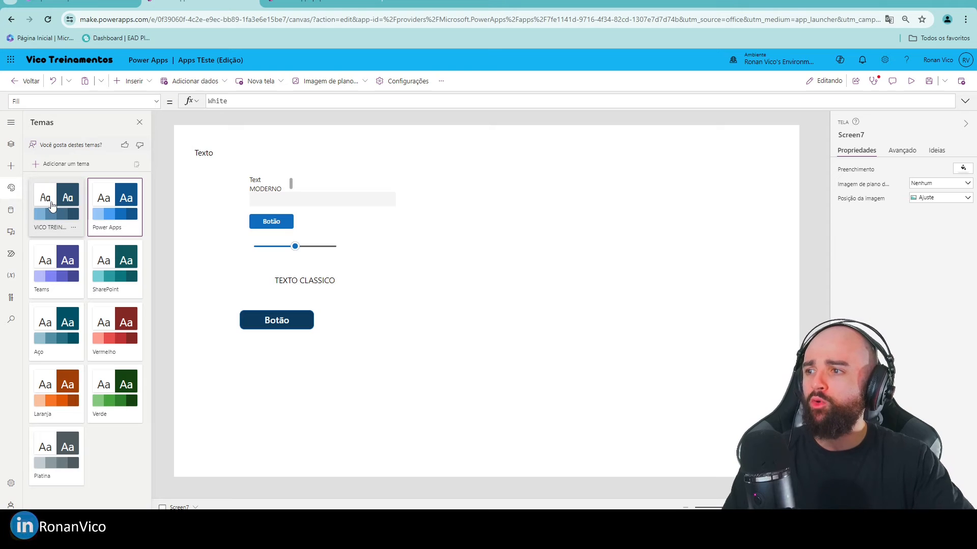
pyautogui.click(60, 226)
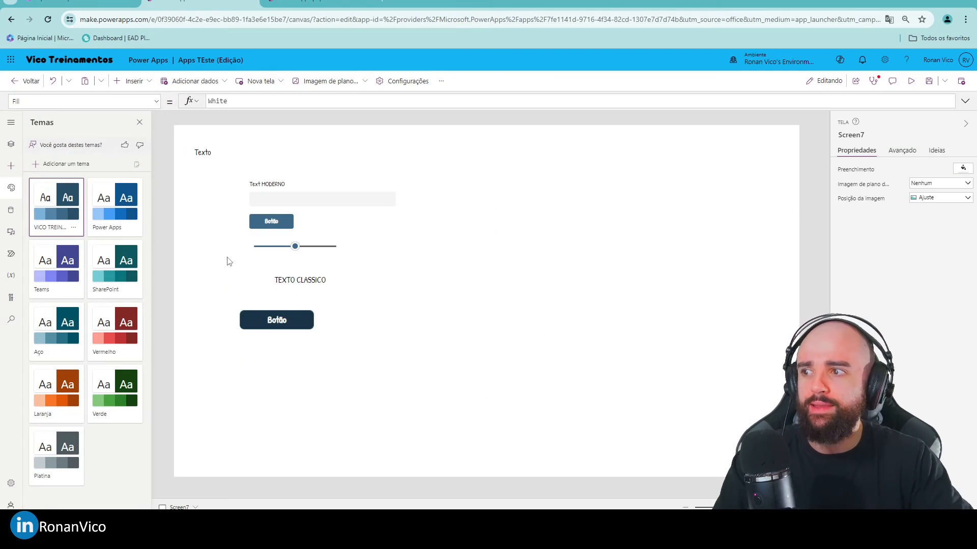
# Move the modern label "Text MODERNO" up, clear of the text input, to about X 209, Y 57
pyautogui.click(289, 284)
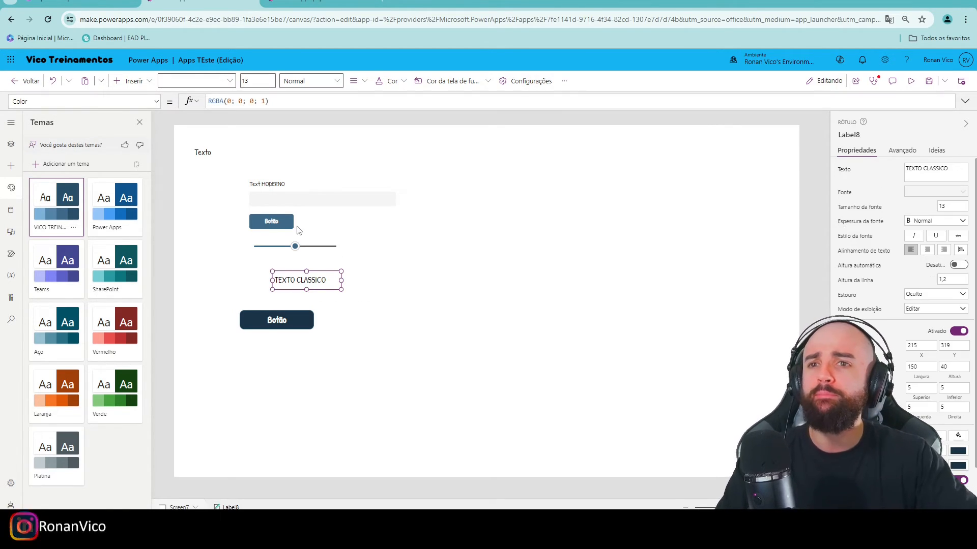
pyautogui.click(285, 186)
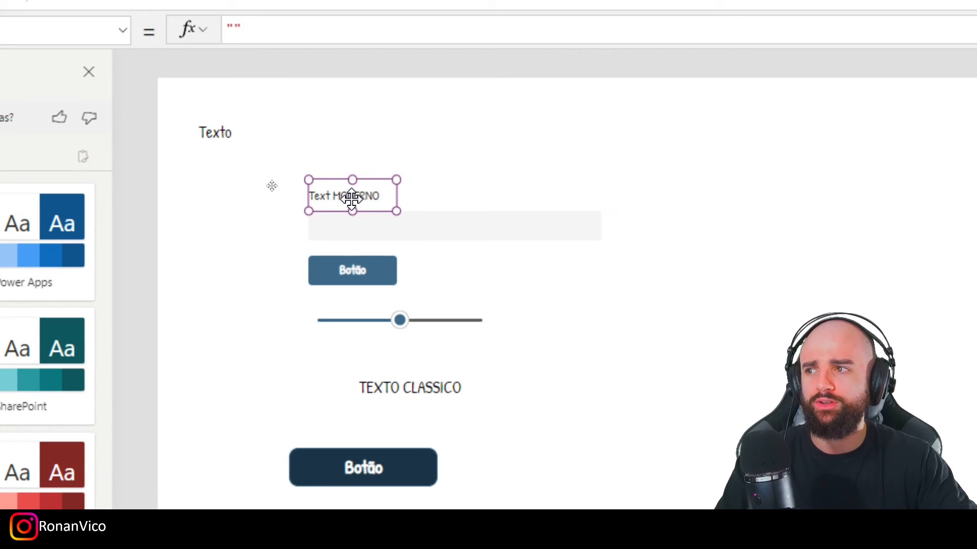
pyautogui.moveTo(270, 184); pyautogui.dragTo(288, 166)
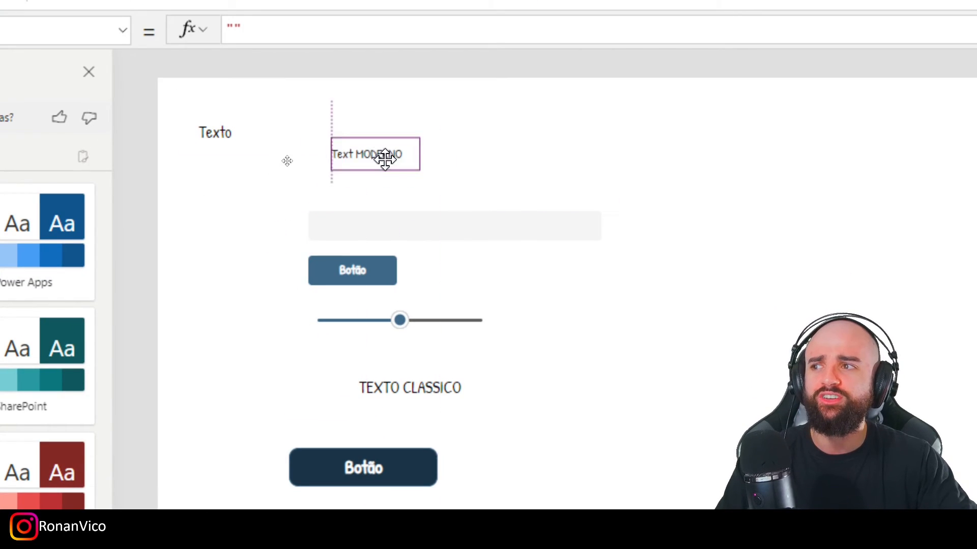
pyautogui.moveTo(385, 159); pyautogui.dragTo(401, 151)
# Search the modern label's property list for "Ons" and select the classic label for comparison
pyautogui.click(19, 100)
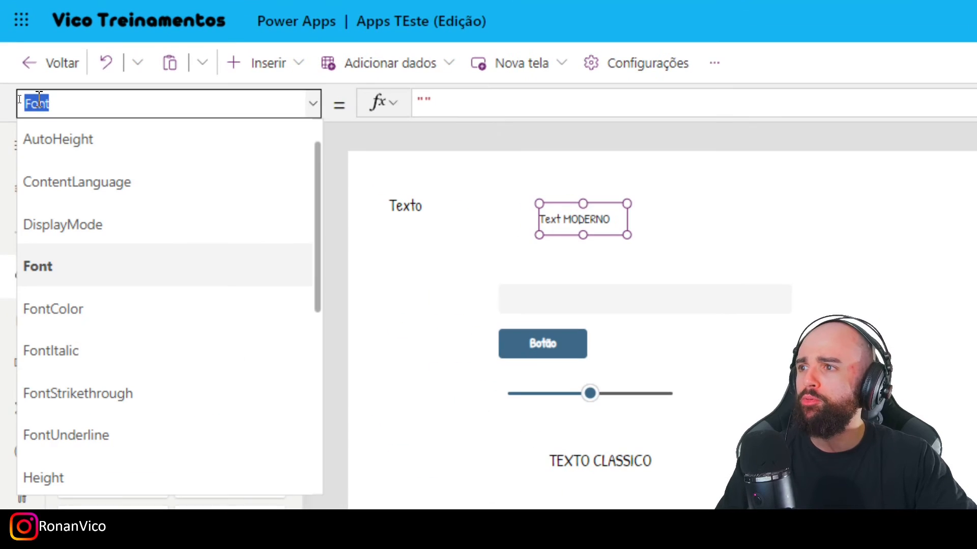
pyautogui.write('Ons')
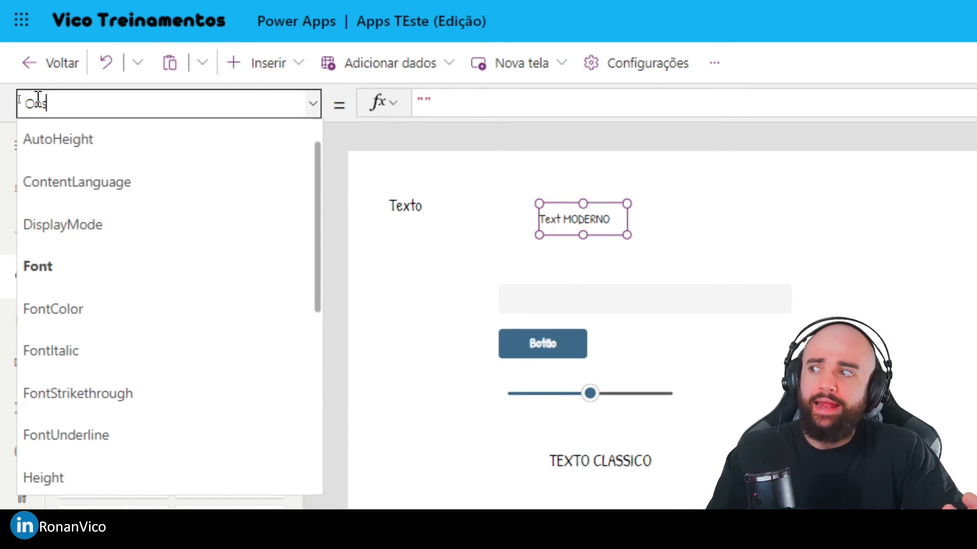
pyautogui.click(946, 355)
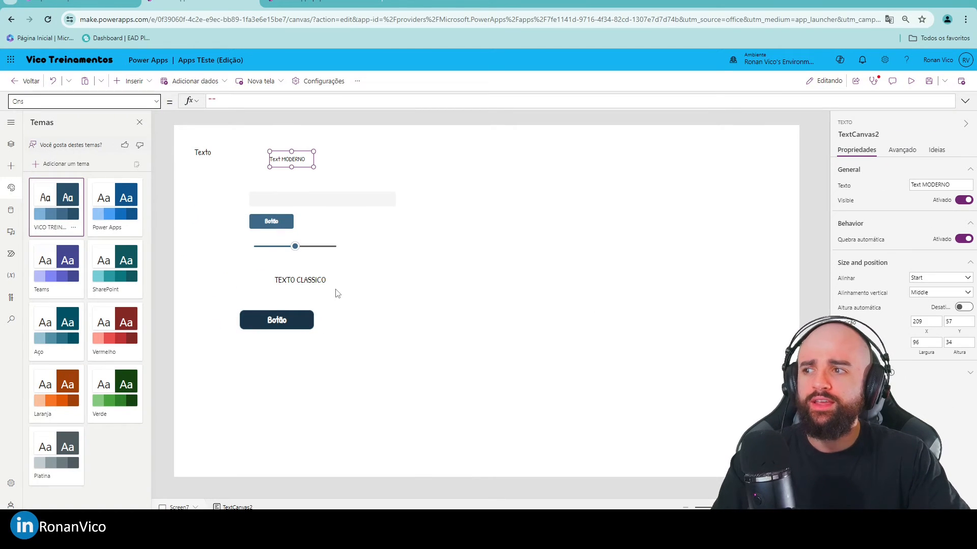
pyautogui.click(328, 284)
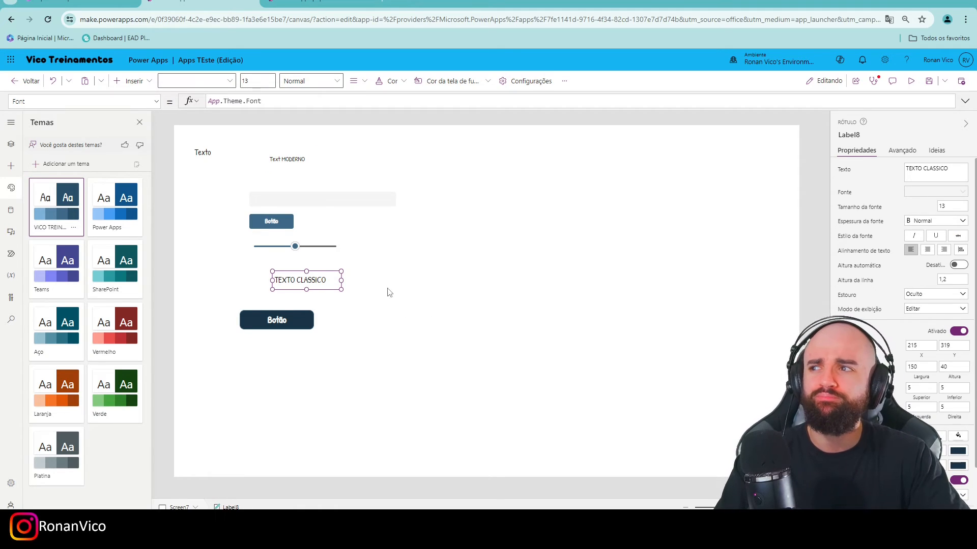
# Enlarge the modern label to about 518 wide and 47 high, check its context options, and deselect it
pyautogui.click(288, 160)
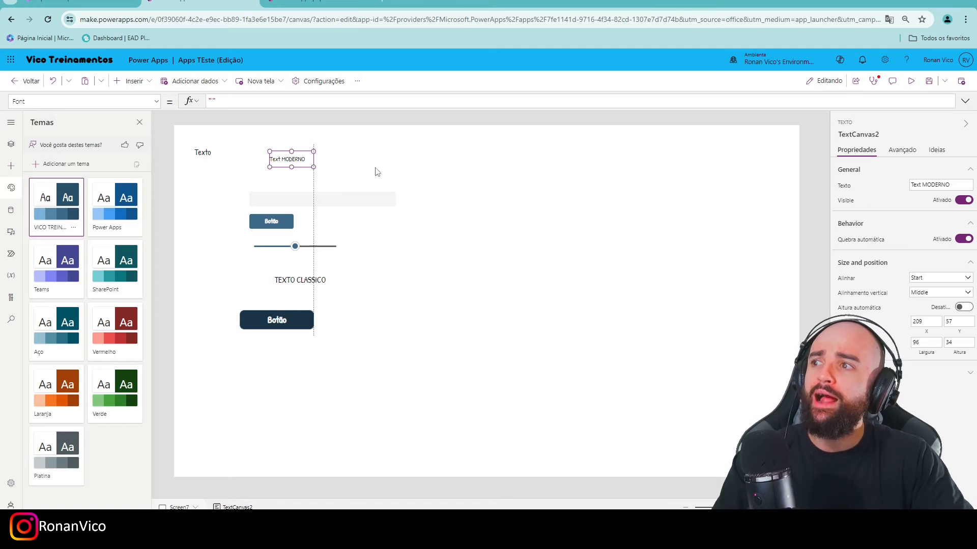
pyautogui.moveTo(377, 172); pyautogui.dragTo(507, 173)
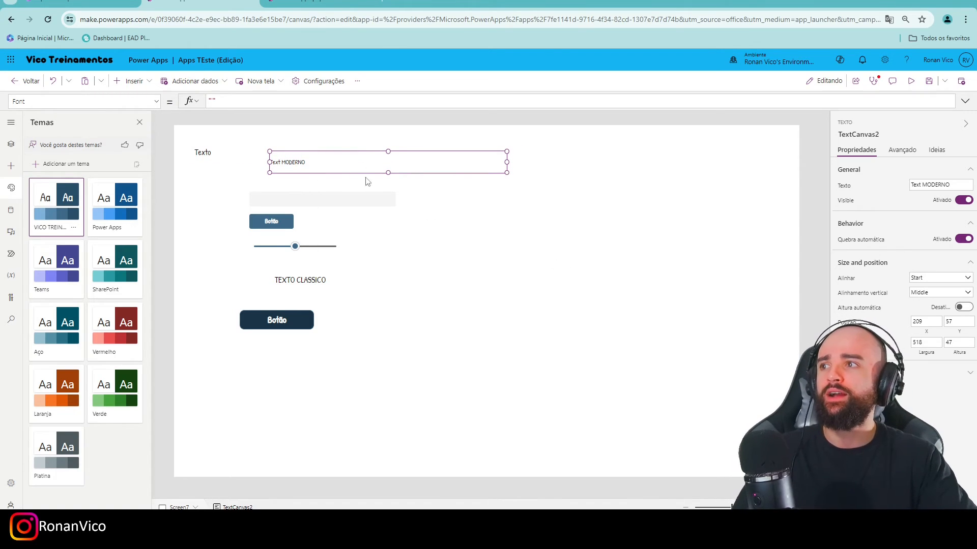
pyautogui.rightClick(299, 164)
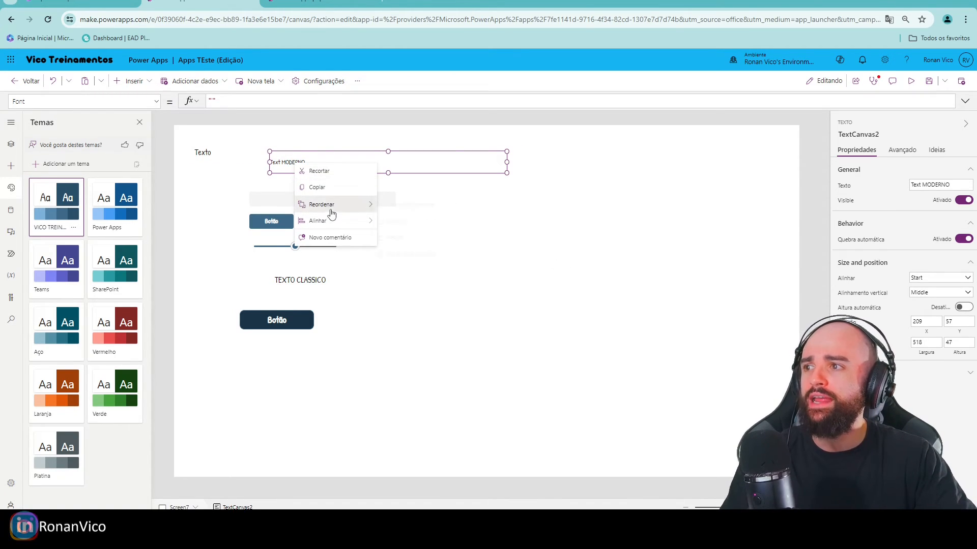
pyautogui.click(365, 286)
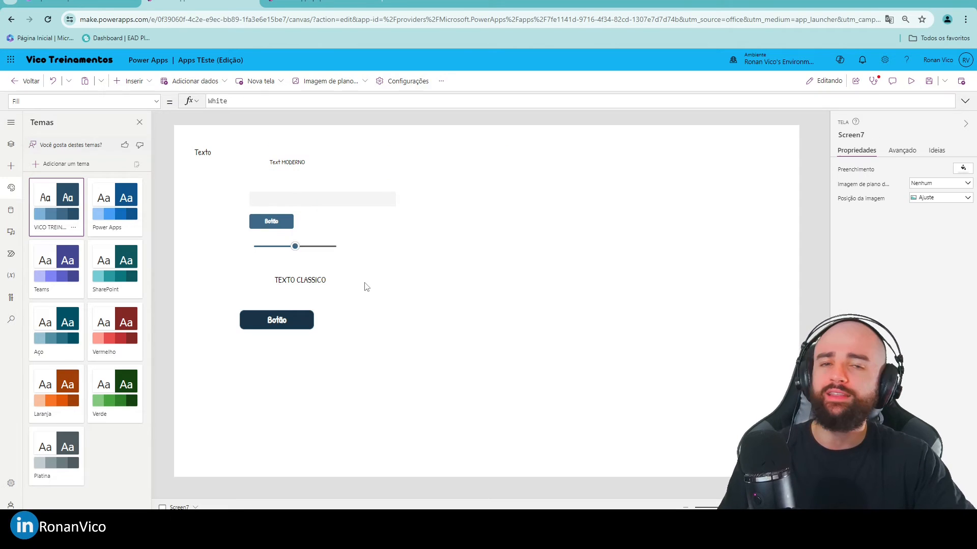
# Resize the classic label to about 513 wide, place it at about X 248, Y 295, and center its text
pyautogui.moveTo(306, 282); pyautogui.dragTo(528, 265)
pyautogui.moveTo(401, 269); pyautogui.dragTo(396, 275)
pyautogui.click(363, 81)
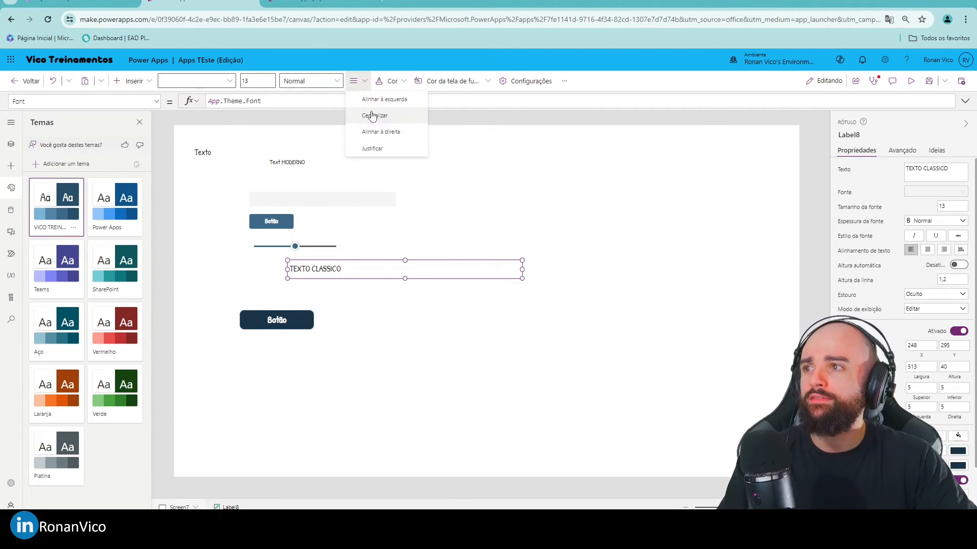
pyautogui.click(374, 115)
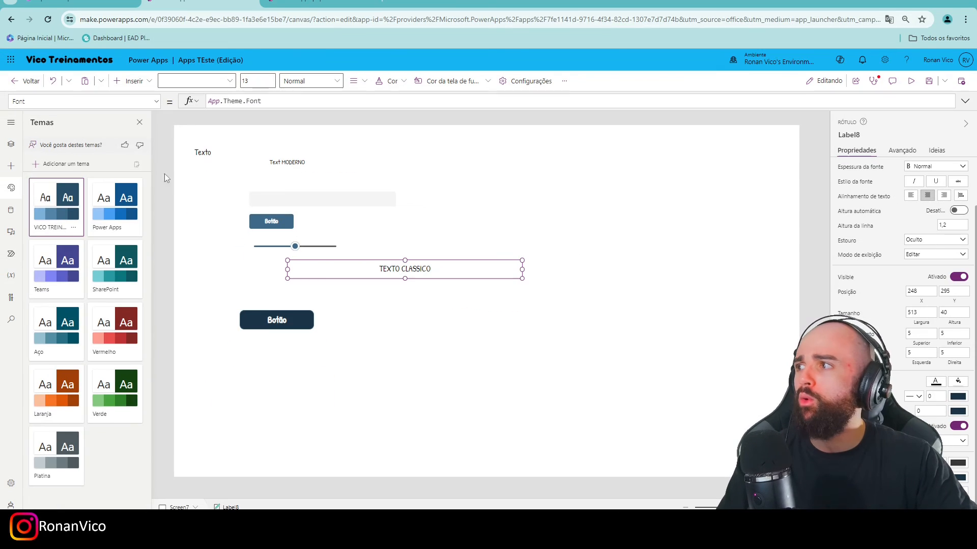
# Search the classic label's property list for the OnSelect event and reselect the label
pyautogui.click(87, 102)
pyautogui.write('Font')
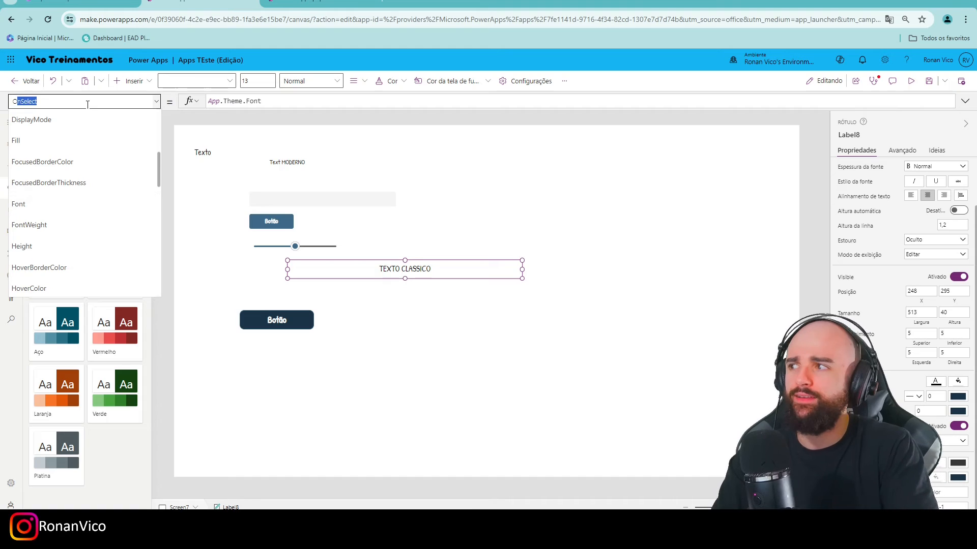
pyautogui.press('Escape')
pyautogui.click(385, 344)
pyautogui.click(334, 276)
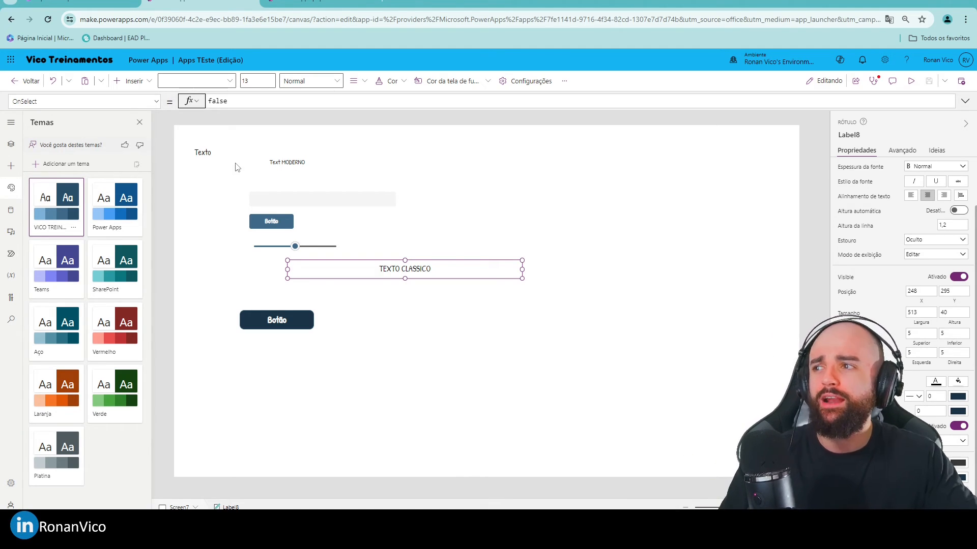
# Select the modern text input, button and slider and the classic label in turn to compare their properties
pyautogui.click(295, 202)
pyautogui.click(268, 224)
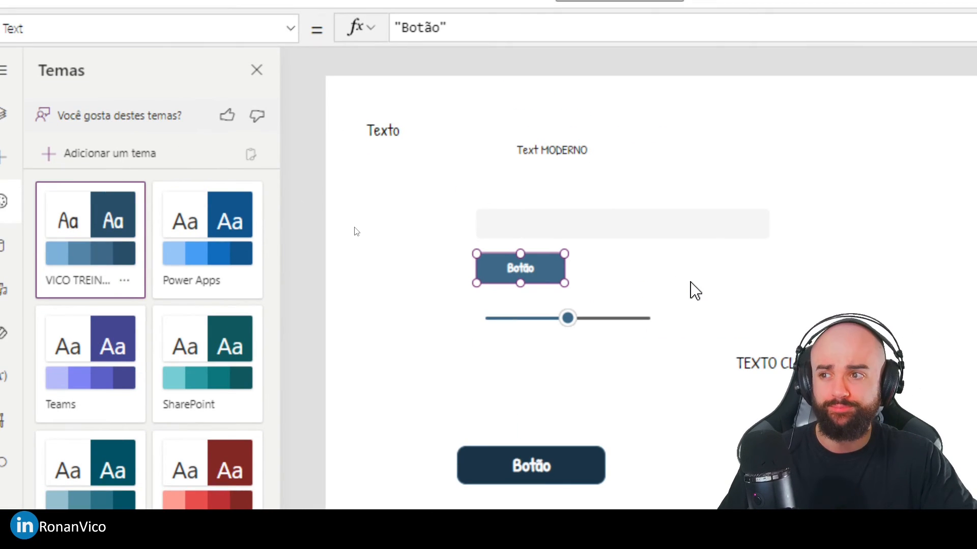
pyautogui.click(287, 173)
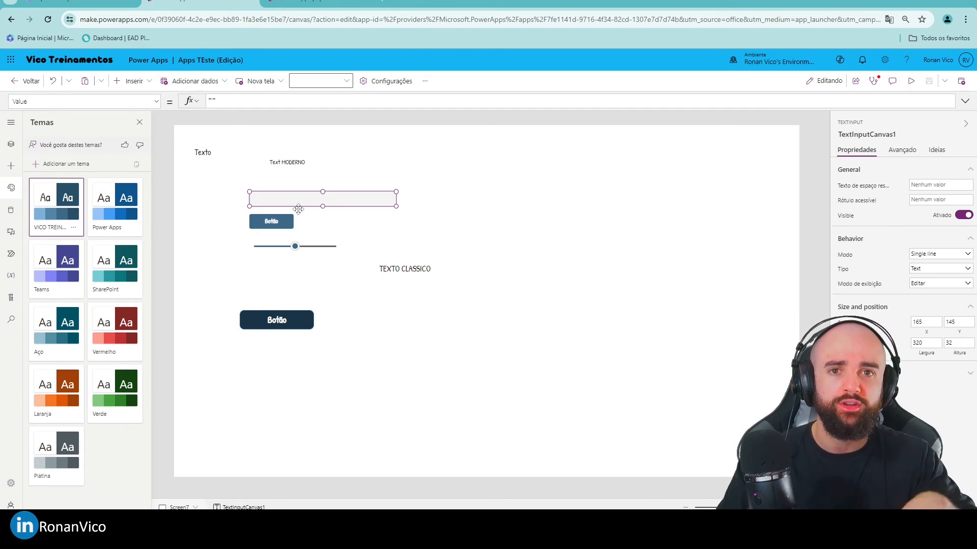
pyautogui.click(323, 225)
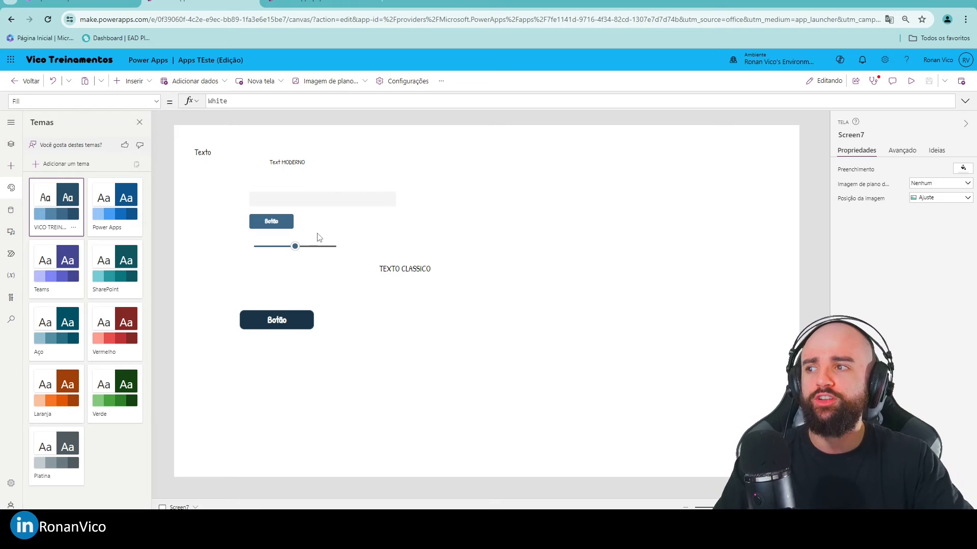
pyautogui.click(331, 251)
pyautogui.click(421, 271)
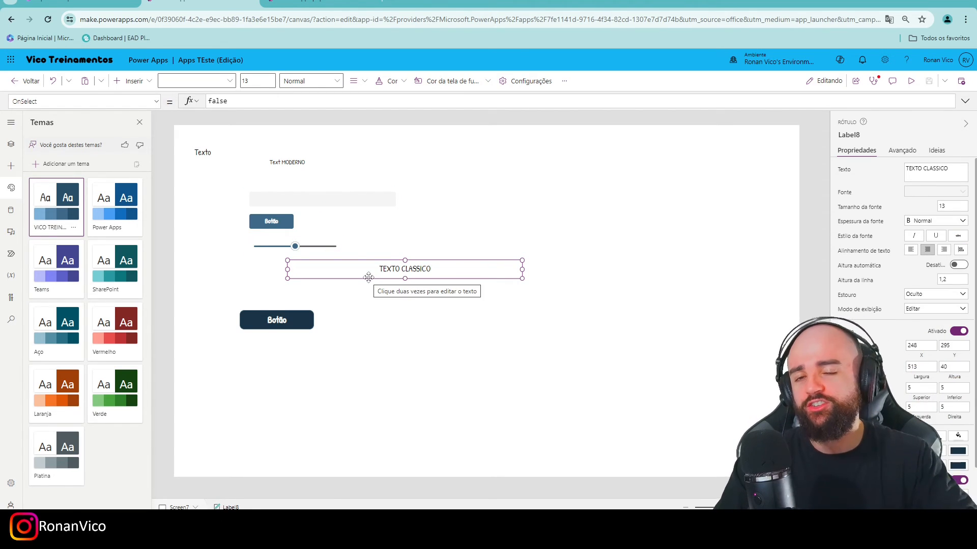
# Move the classic label up and to the right, level with the modern button, and select the modern slider
pyautogui.click(336, 493)
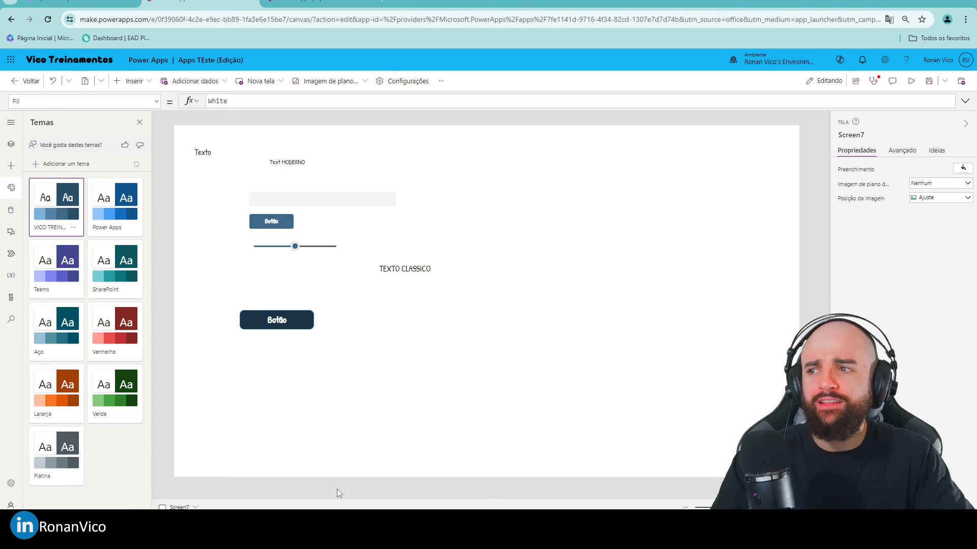
pyautogui.moveTo(393, 273); pyautogui.dragTo(473, 221)
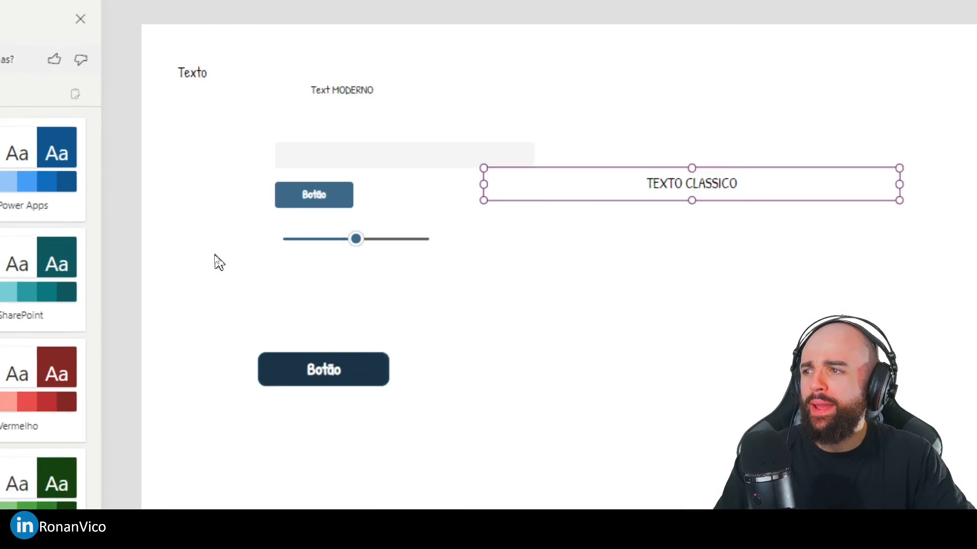
pyautogui.click(268, 244)
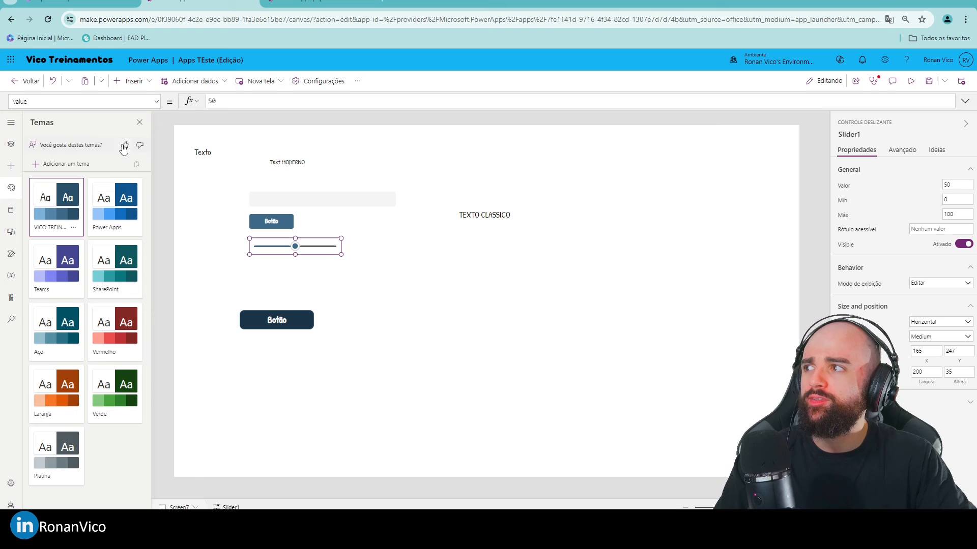
# Insert a classic slider and place it just below the modern slider at about X 133, Y 291
pyautogui.click(132, 81)
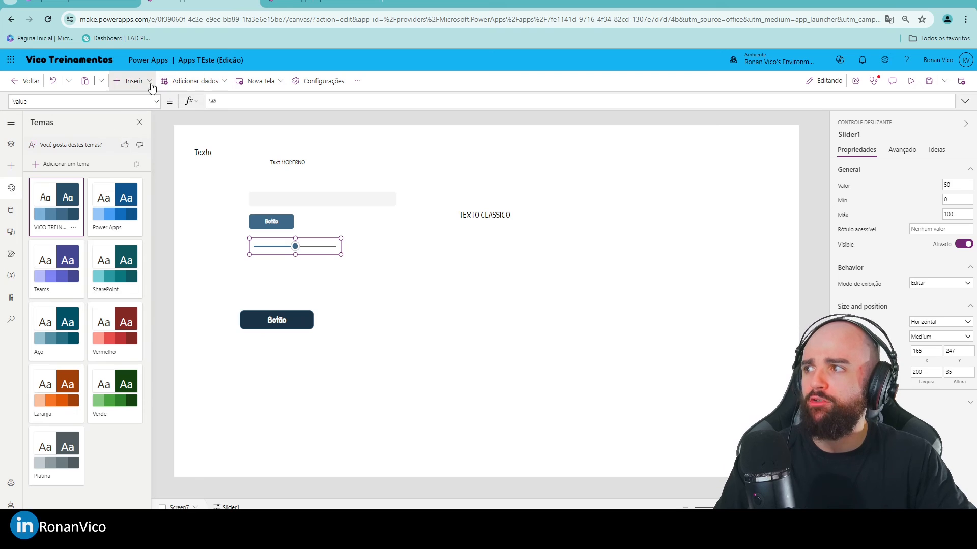
pyautogui.scroll(-8, 156, 291)
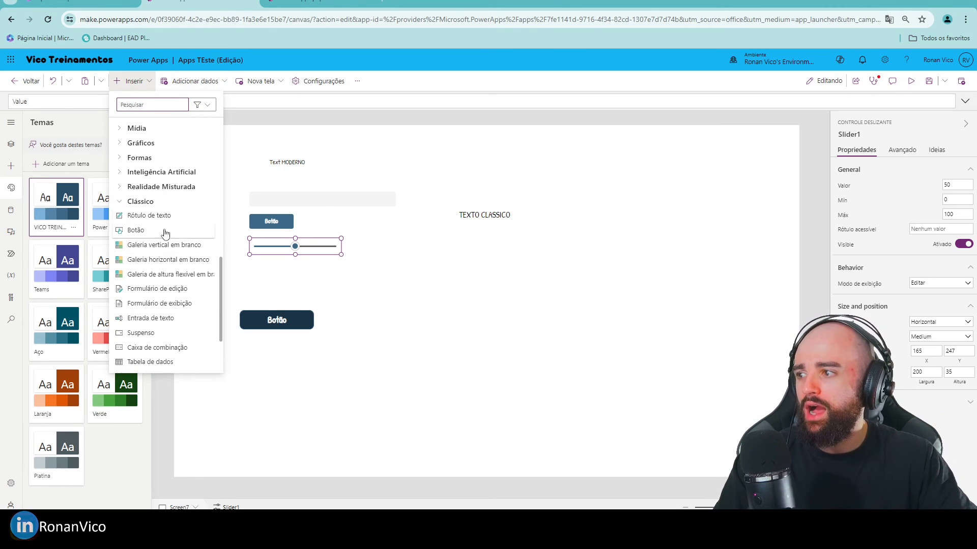
pyautogui.scroll(-2, 177, 295)
pyautogui.click(151, 349)
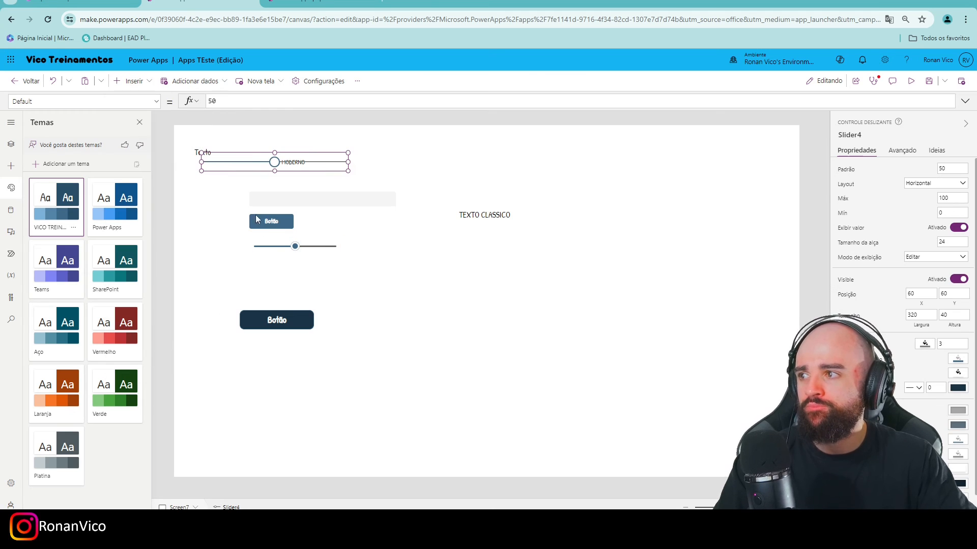
pyautogui.moveTo(250, 161); pyautogui.dragTo(288, 270)
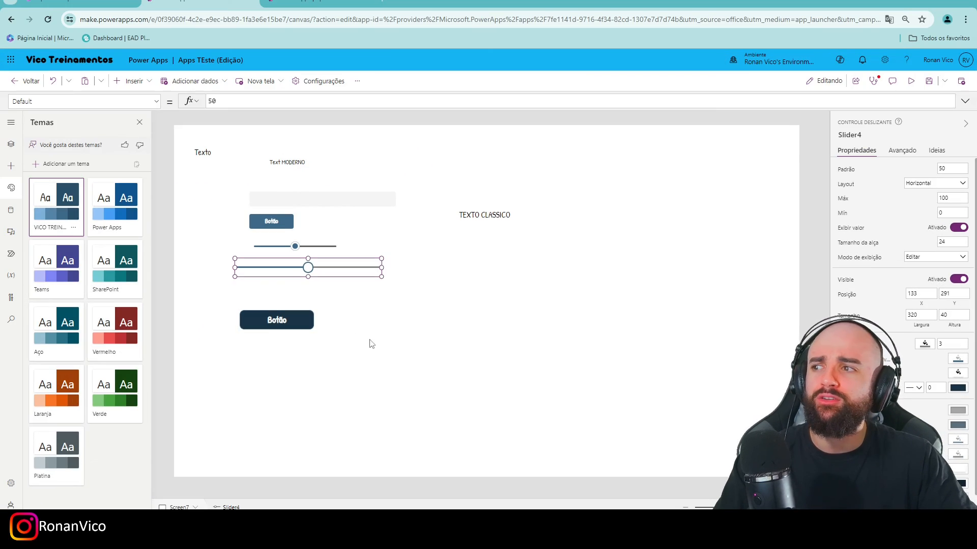
# Check the modern slider and move the classic slider below the classic label to about X 640, Y 310
pyautogui.click(297, 248)
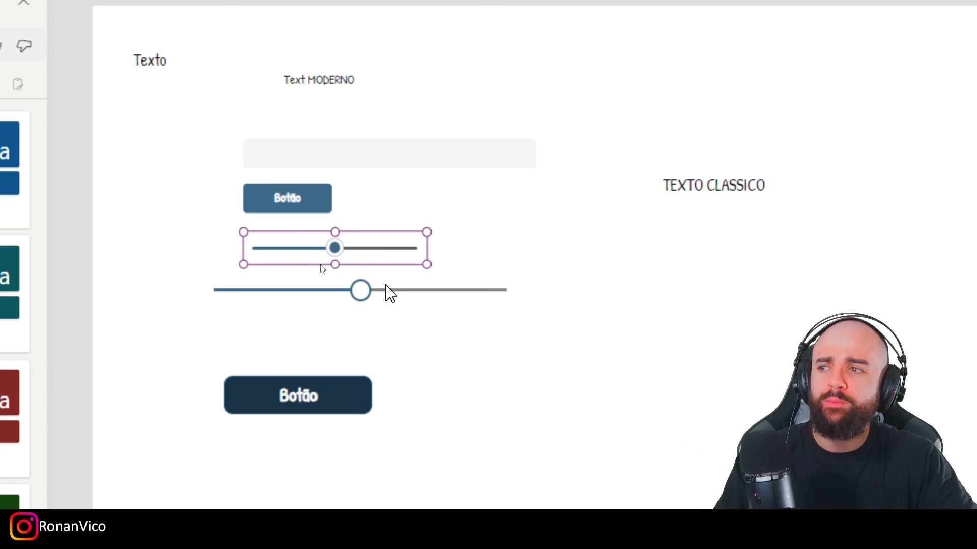
pyautogui.moveTo(386, 288); pyautogui.dragTo(477, 300)
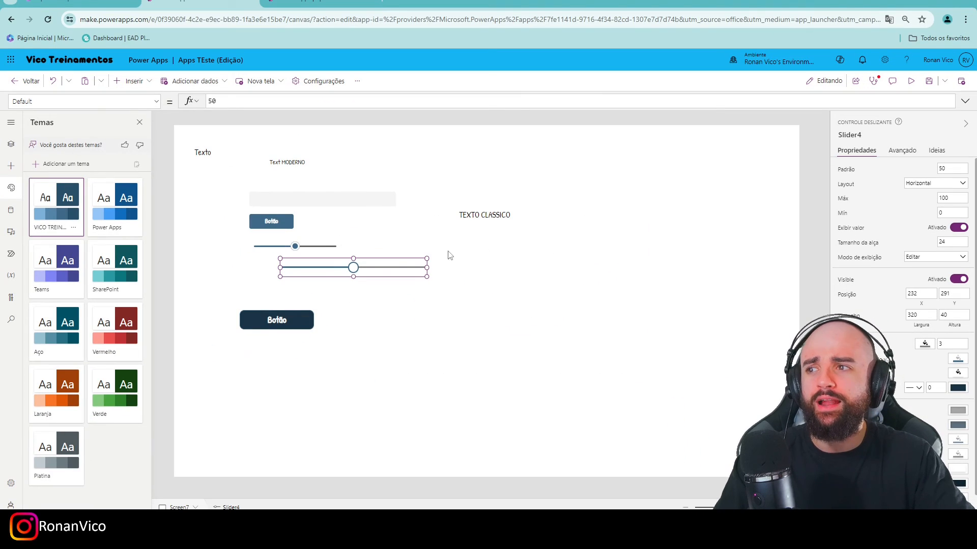
pyautogui.moveTo(450, 255); pyautogui.dragTo(636, 264)
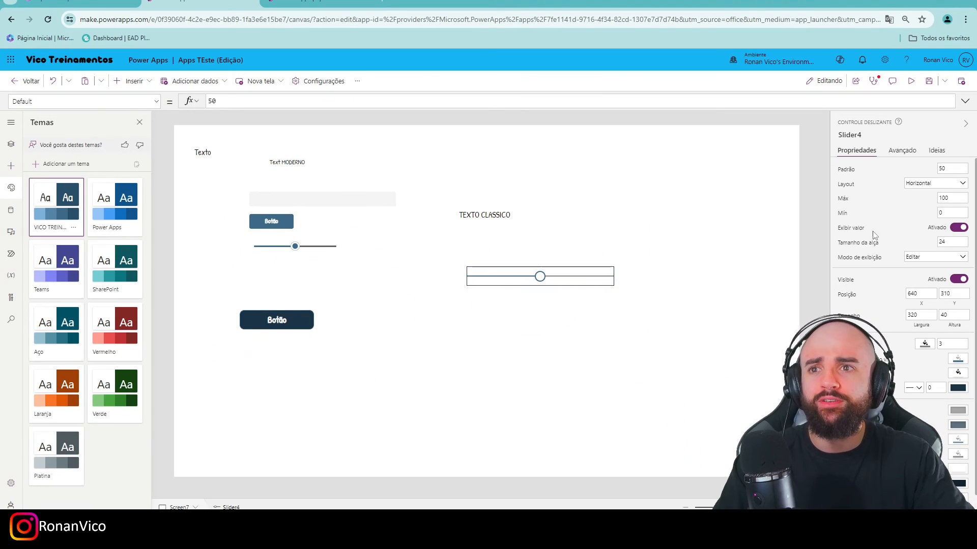
# Set the classic slider's layout to Vertical and resize it to about 295 wide and 208 high
pyautogui.click(928, 184)
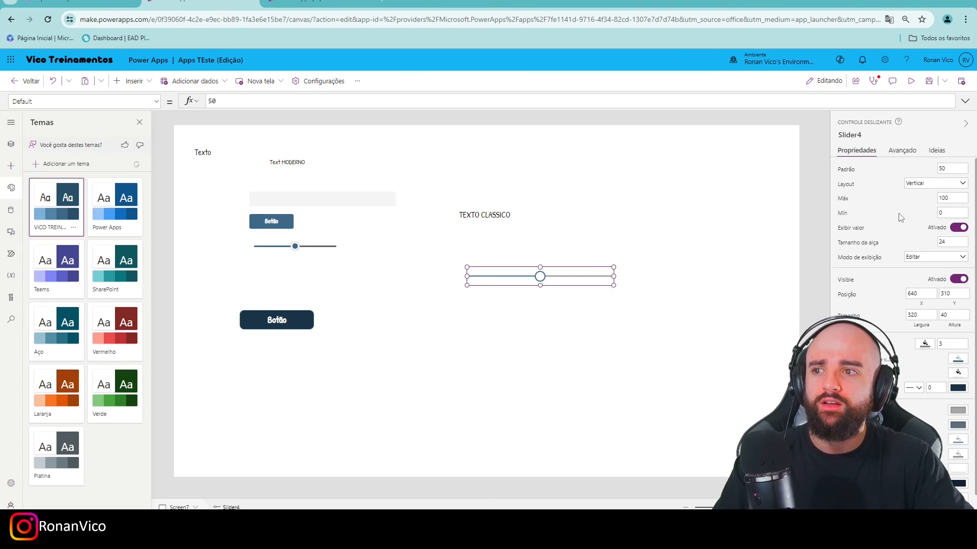
pyautogui.moveTo(614, 283); pyautogui.dragTo(580, 359)
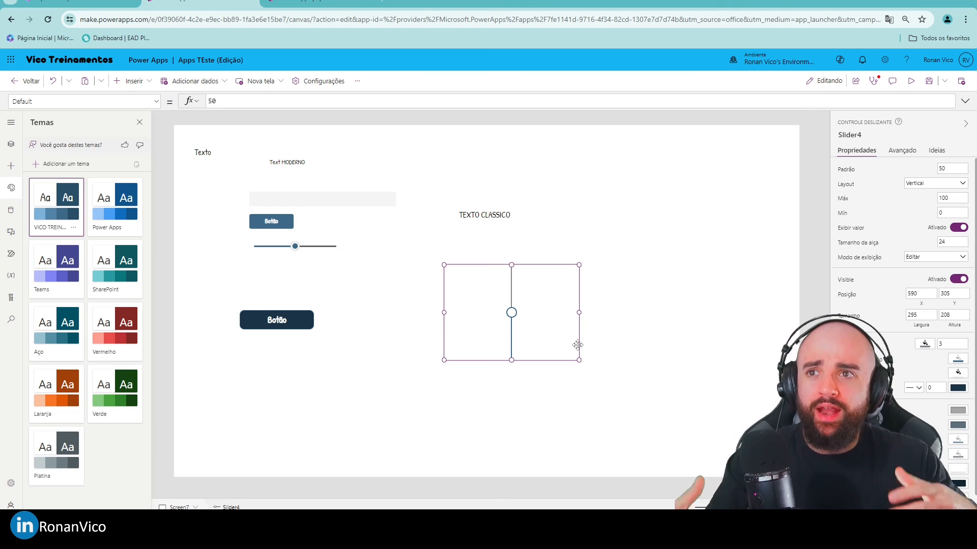
# Examine which properties the modern slider offers in its property list
pyautogui.click(306, 246)
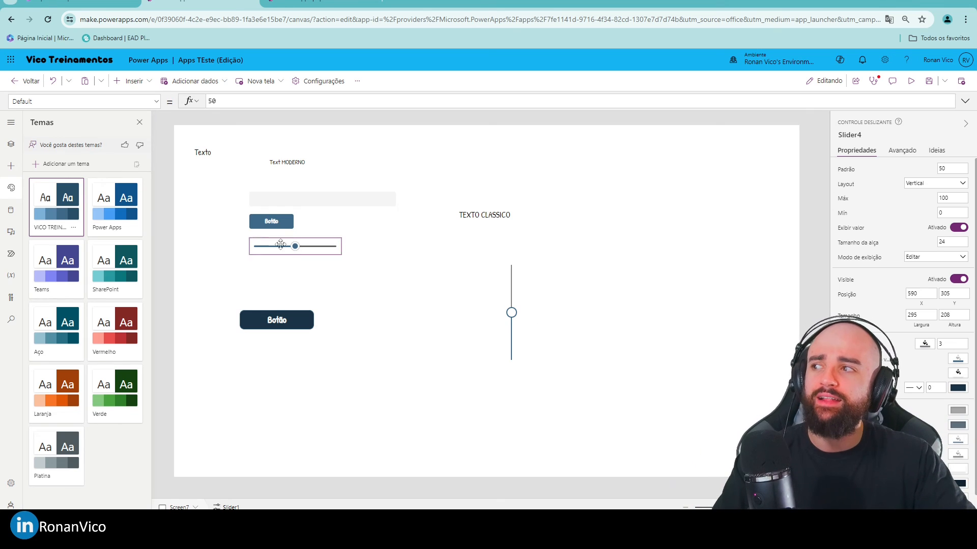
pyautogui.click(157, 105)
pyautogui.scroll(2, 77, 222)
pyautogui.scroll(-2, 78, 222)
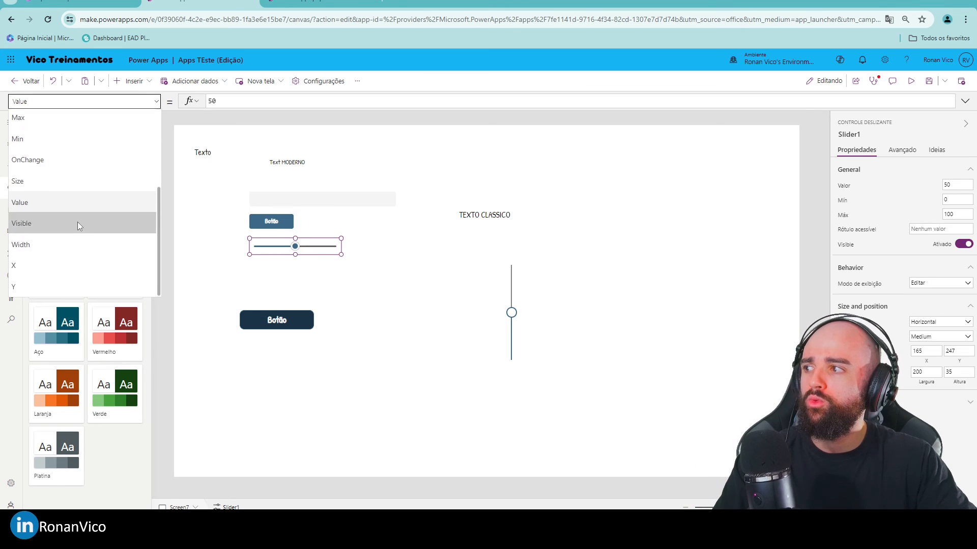
pyautogui.scroll(3, 77, 222)
# Move the classic vertical slider to about X 276, Y 226, and look through its property list for comparison
pyautogui.moveTo(494, 279); pyautogui.dragTo(352, 243)
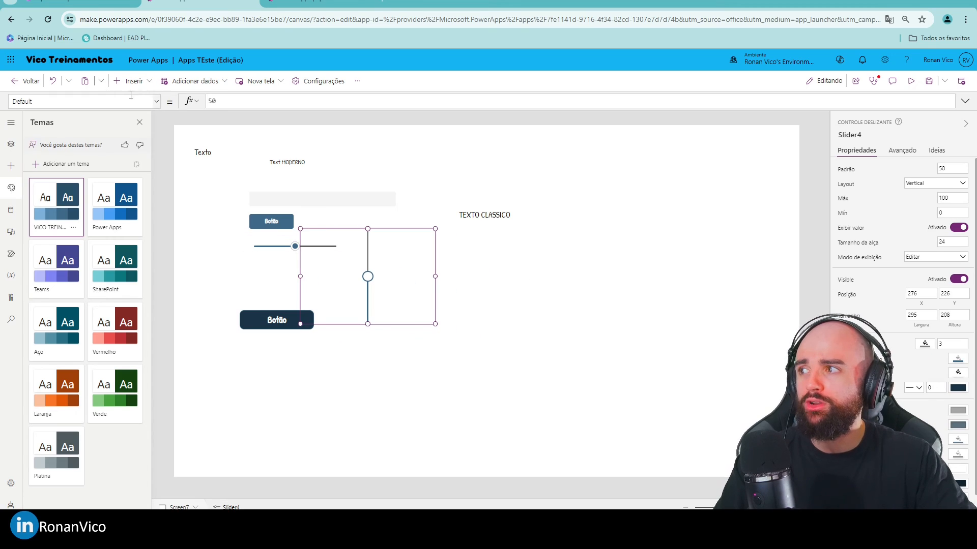
pyautogui.click(131, 96)
pyautogui.scroll(-8, 84, 199)
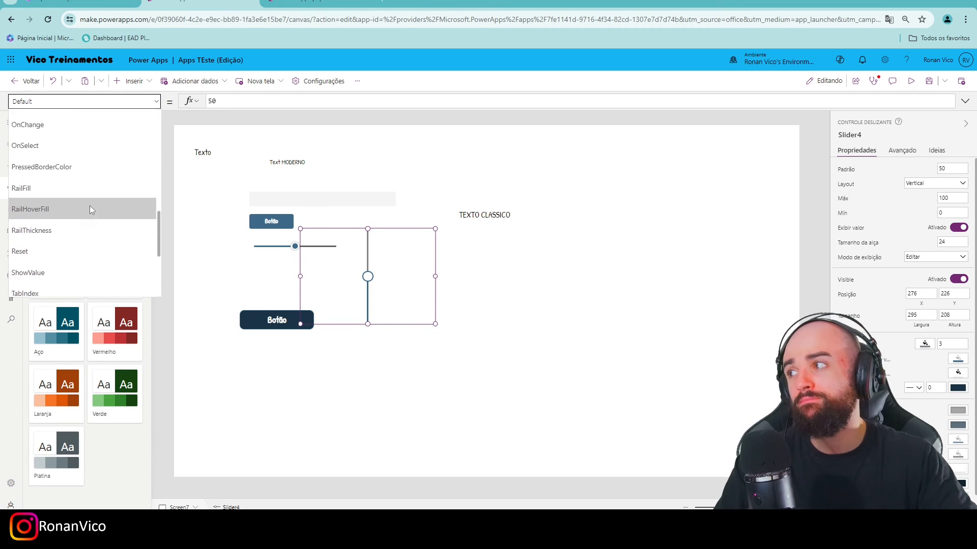
pyautogui.scroll(8, 90, 206)
# Select the modern button and slider for comparison, and shift the classic vertical slider farther right
pyautogui.click(219, 210)
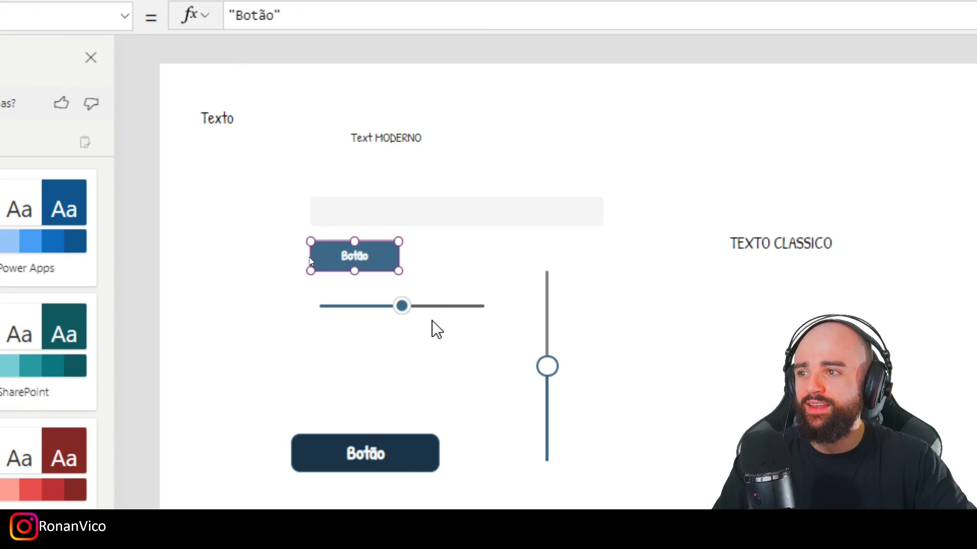
pyautogui.click(305, 248)
pyautogui.click(327, 251)
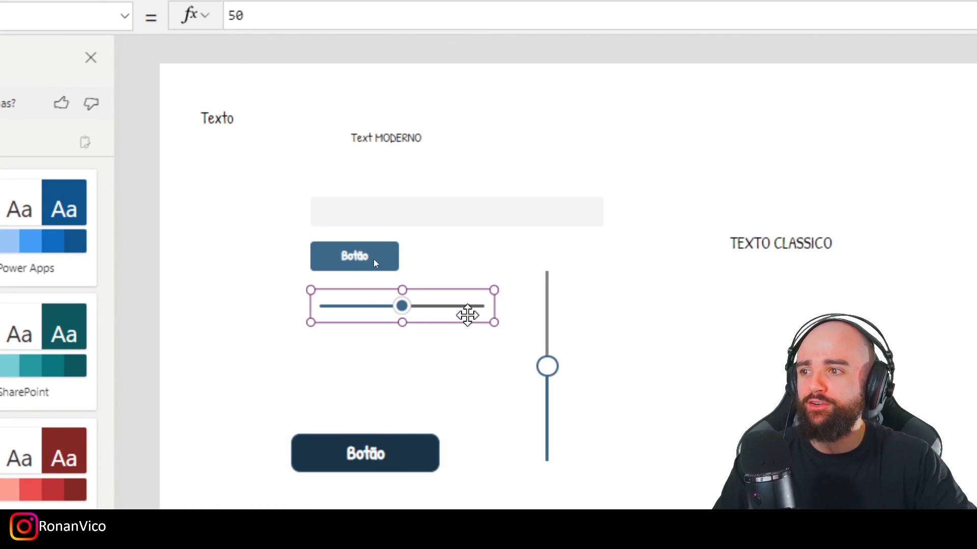
pyautogui.moveTo(582, 340); pyautogui.dragTo(643, 336)
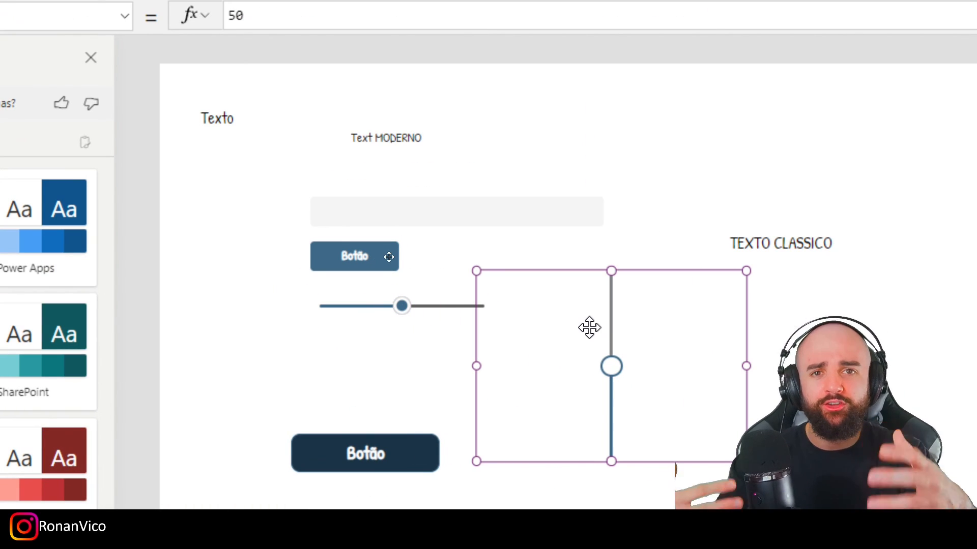